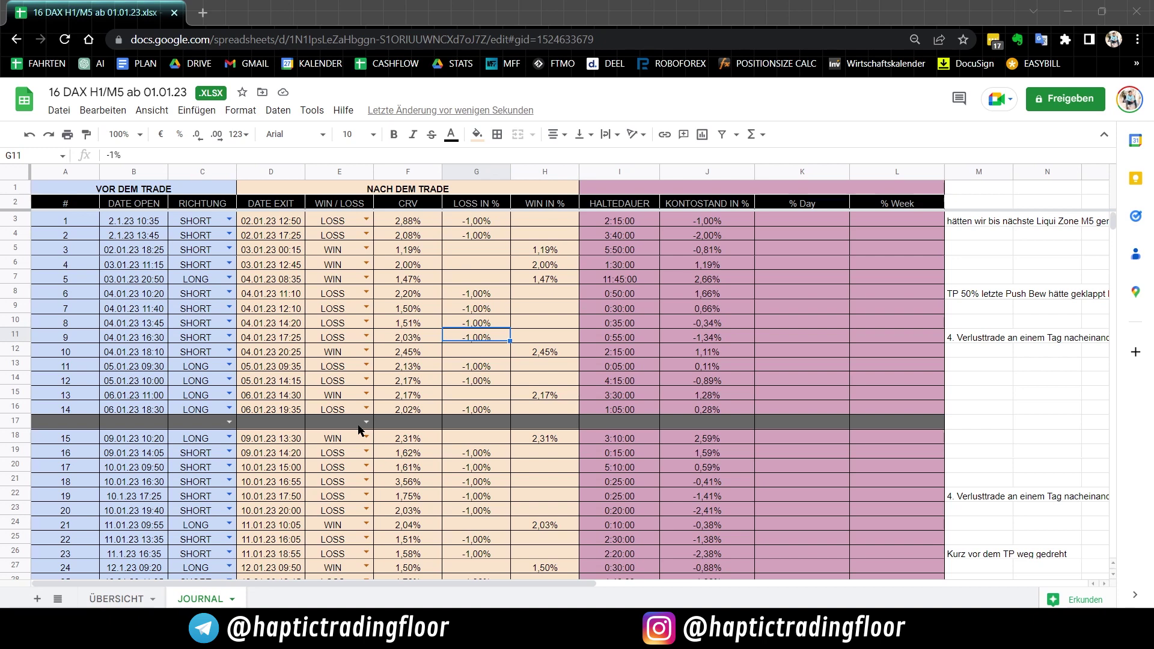
Look through the trade journal from the first entry to trade 108, checking the last trade's account balance in the KONTOSTAND IN % column
left_click(432, 295)
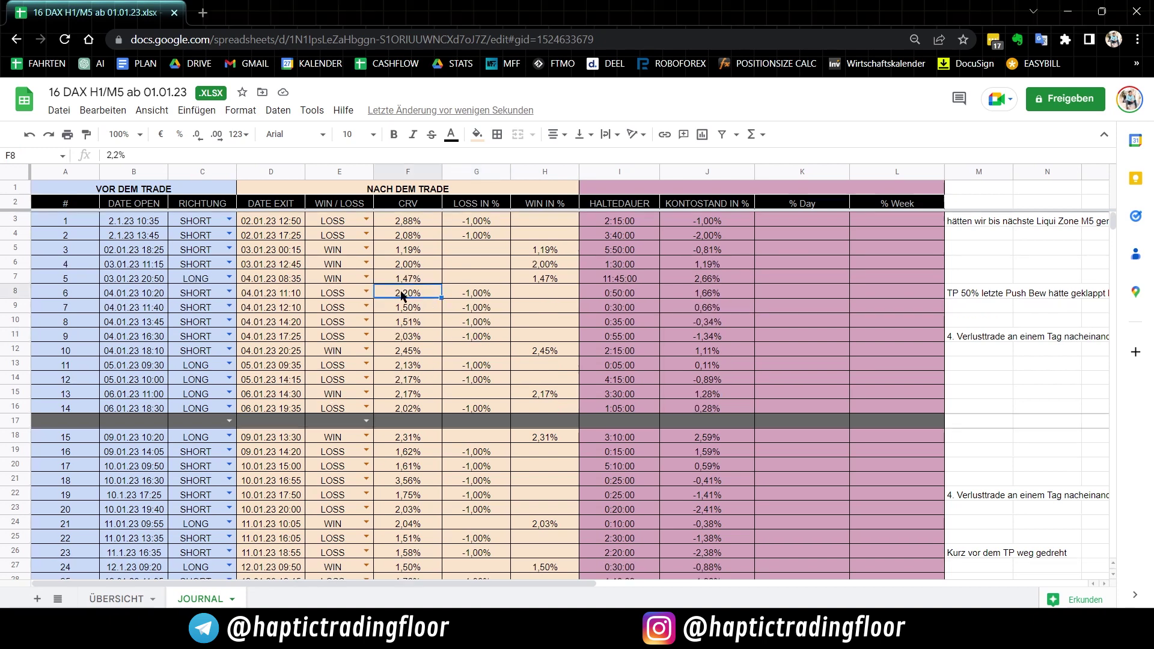
scroll(352, 295, "down", 3)
scroll(267, 273, "up", 1)
scroll(301, 270, "down", 14)
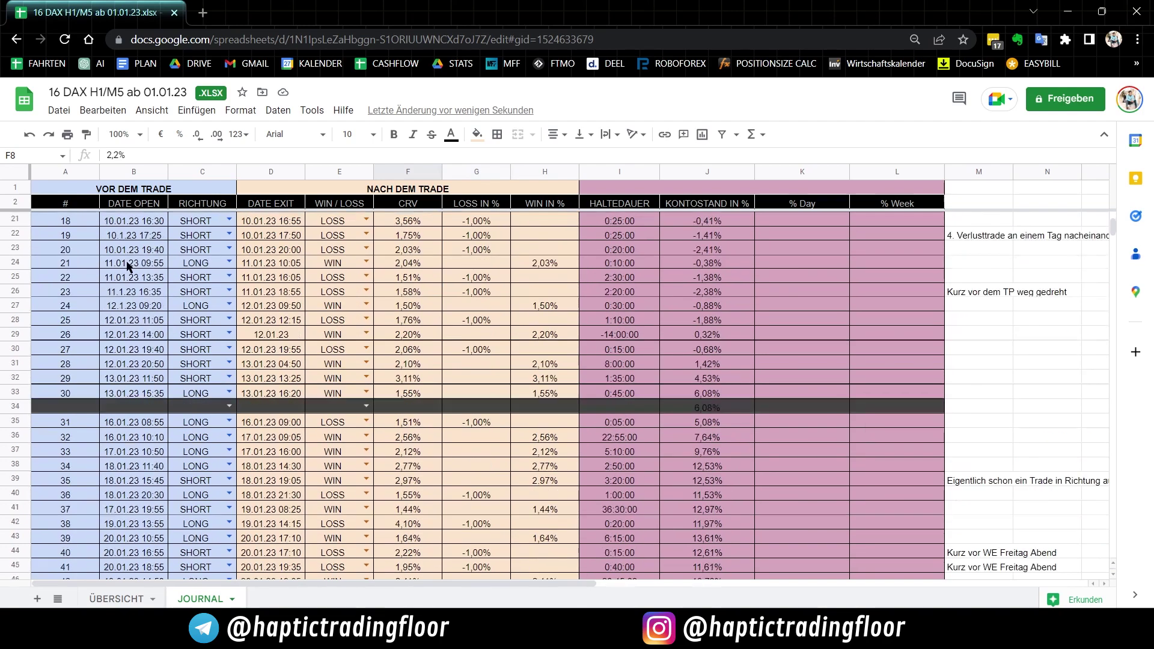
scroll(337, 267, "up", 14)
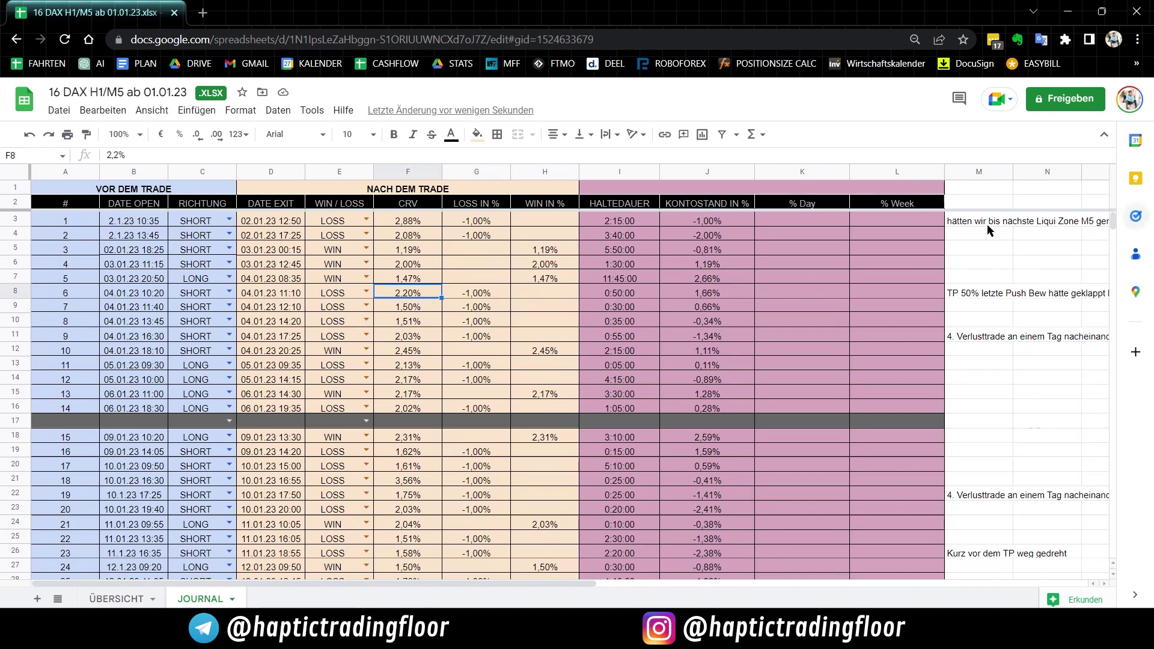
left_click(153, 223)
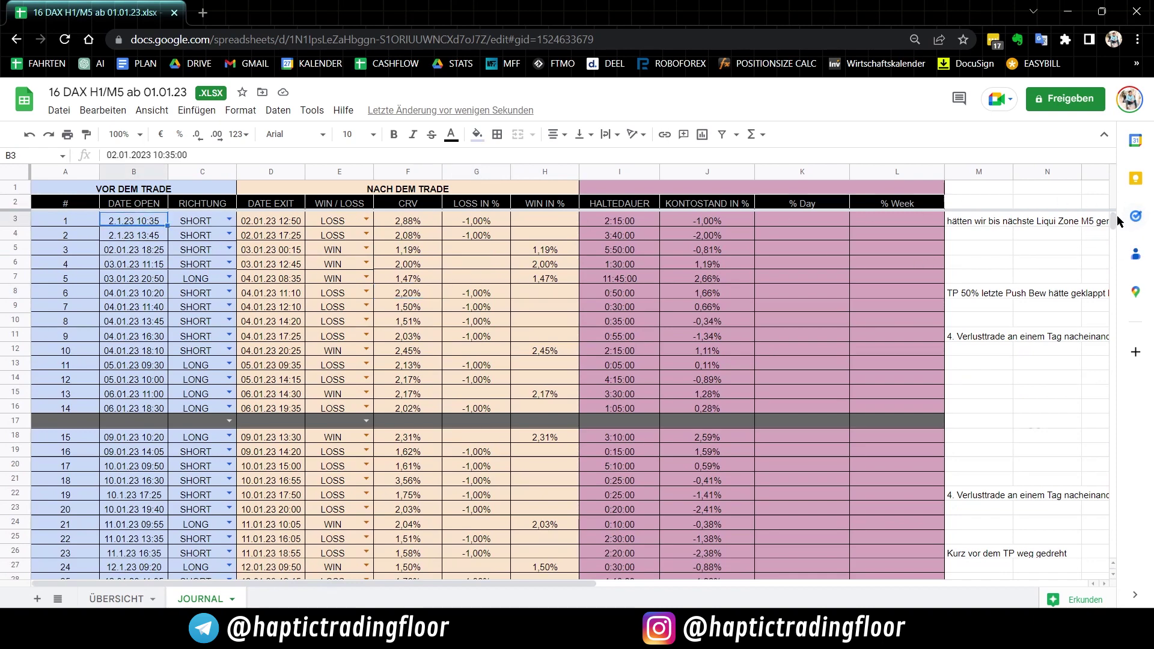
left_click_drag(1114, 228, 1097, 257)
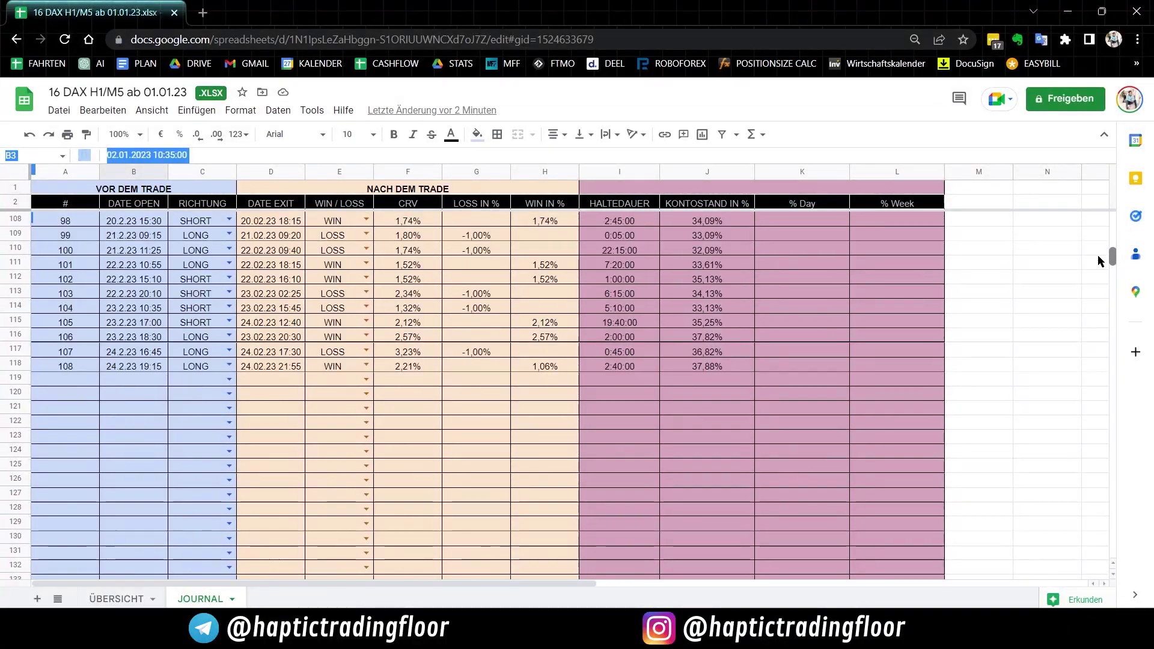
left_click(271, 366)
left_click(65, 368)
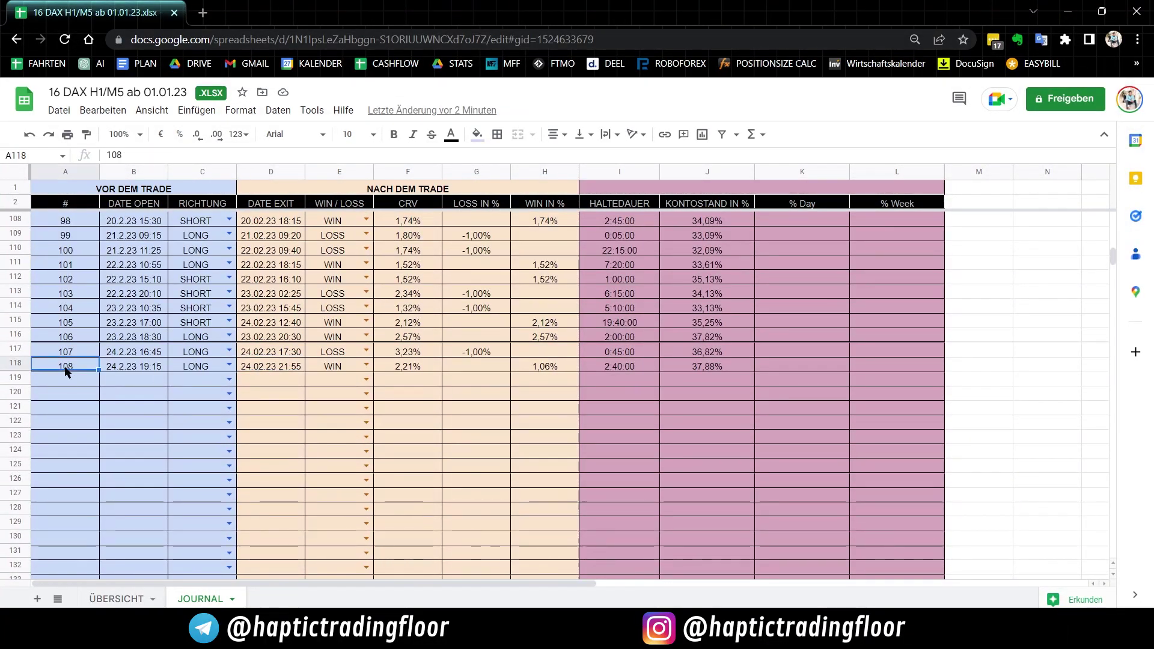
left_click(710, 368)
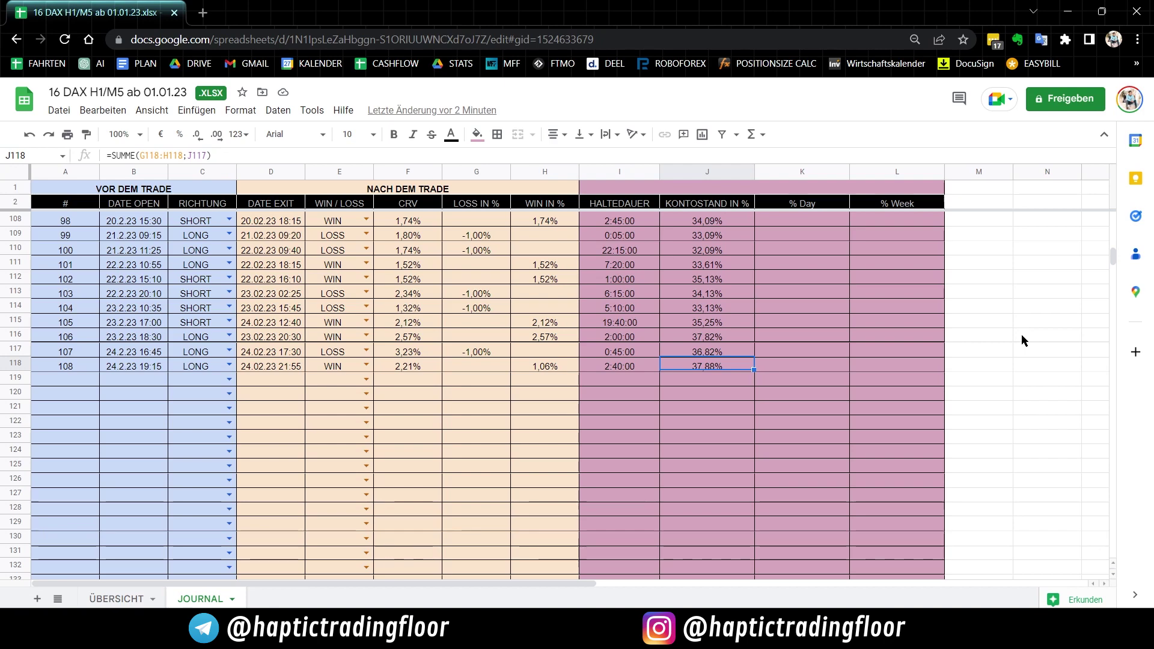
left_click_drag(1110, 259, 1111, 224)
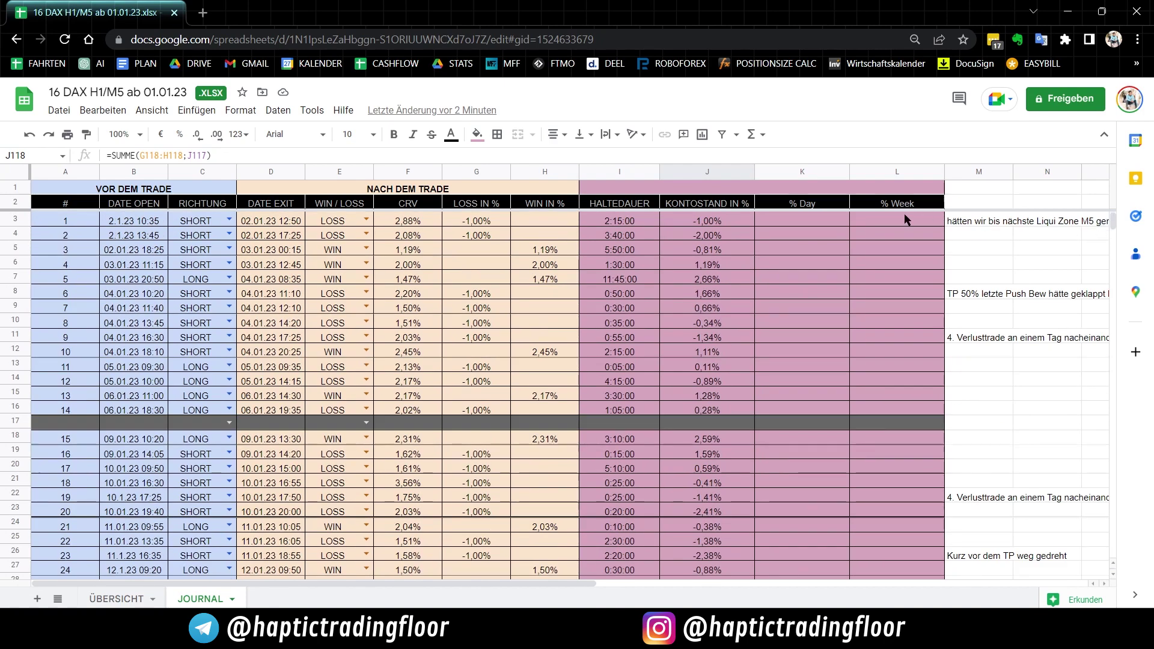
Examine the % Day column header and compare the open and exit dates of trades 1 to 3
left_click(844, 209)
key("Right")
key("Left")
key("Right")
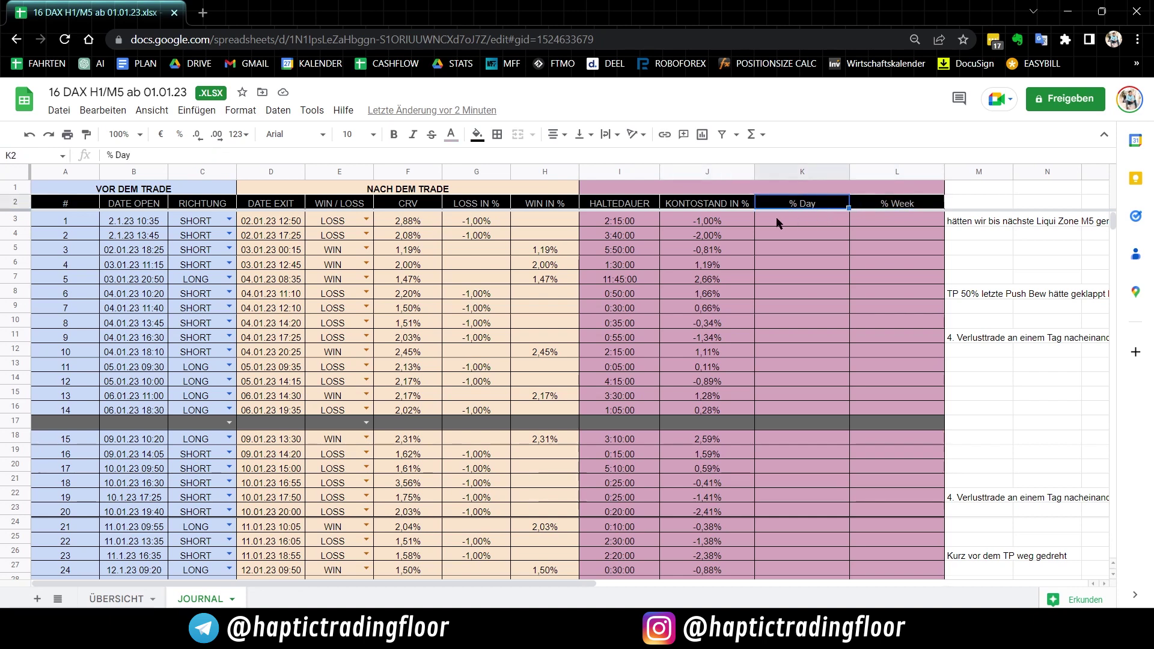
left_click_drag(775, 222, 619, 221)
left_click(132, 249)
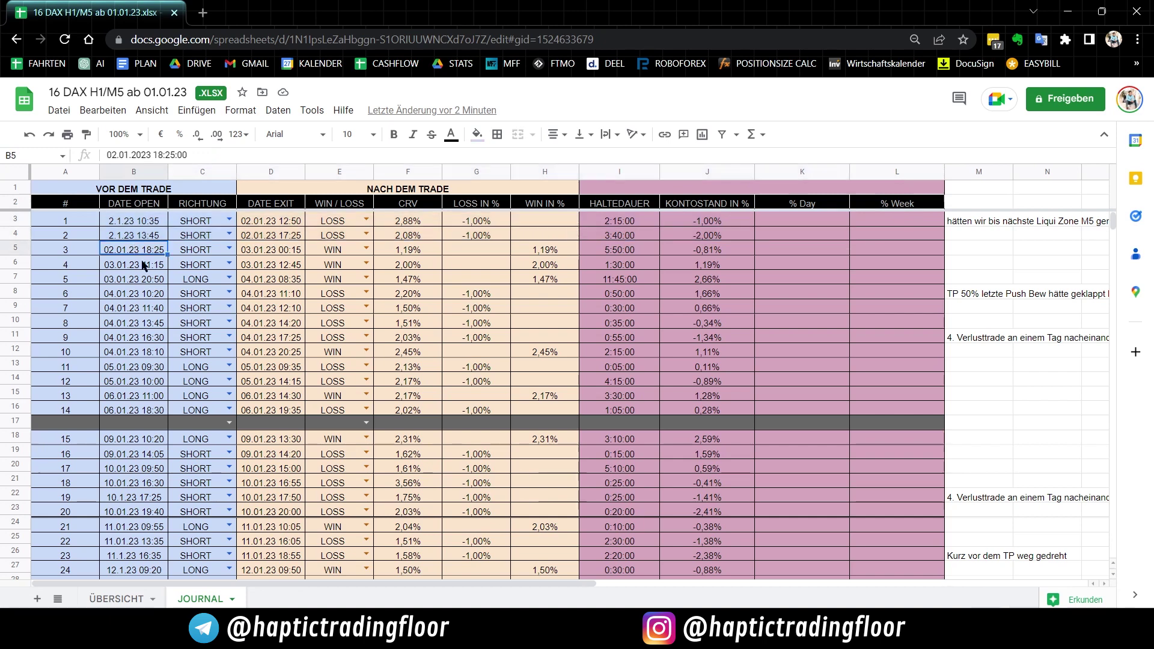
left_click(269, 251)
left_click(144, 237)
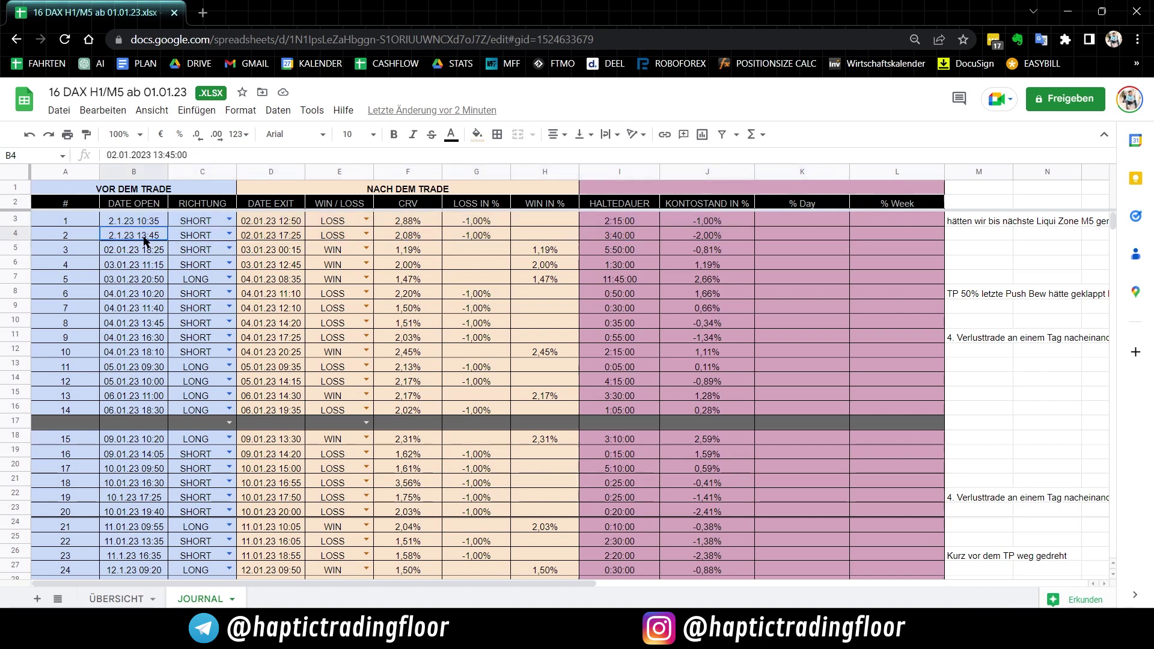
left_click_drag(118, 220, 243, 237)
left_click(258, 235)
left_click(123, 221)
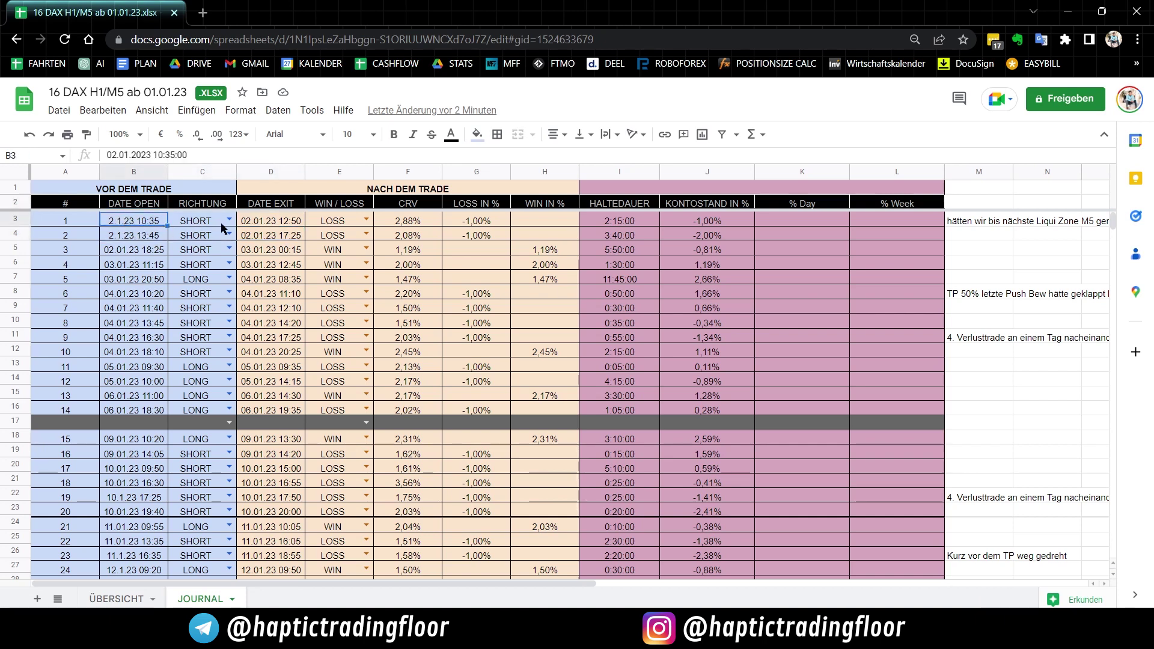
left_click(250, 223)
left_click(137, 236)
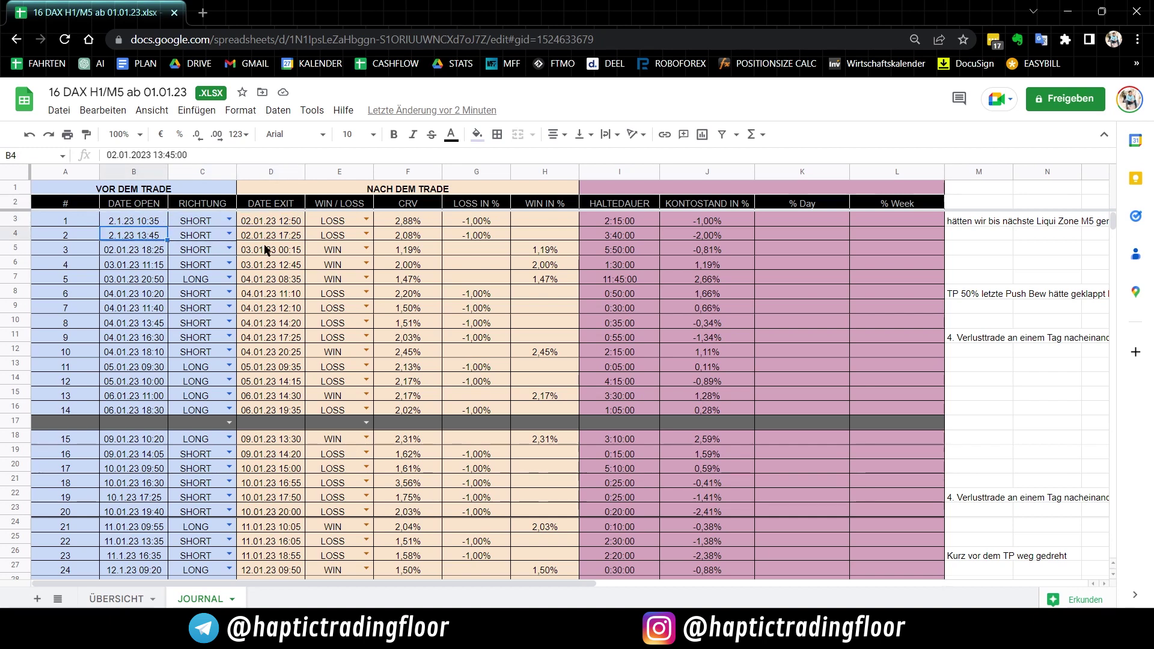
left_click(259, 238)
left_click(116, 249)
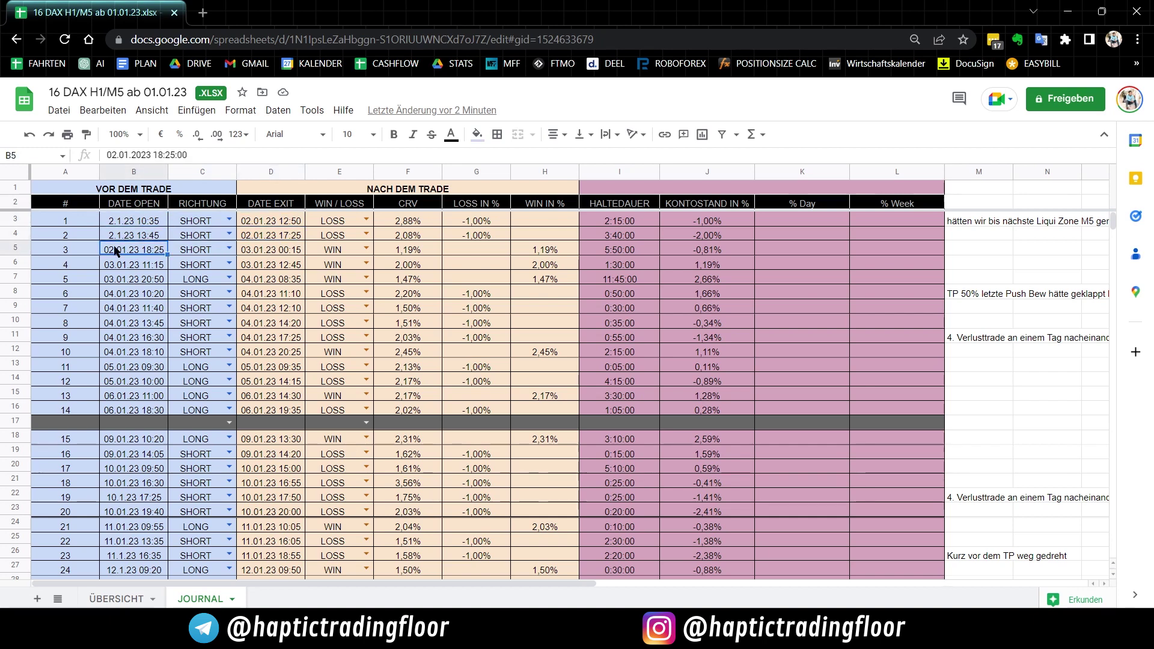
left_click(290, 253)
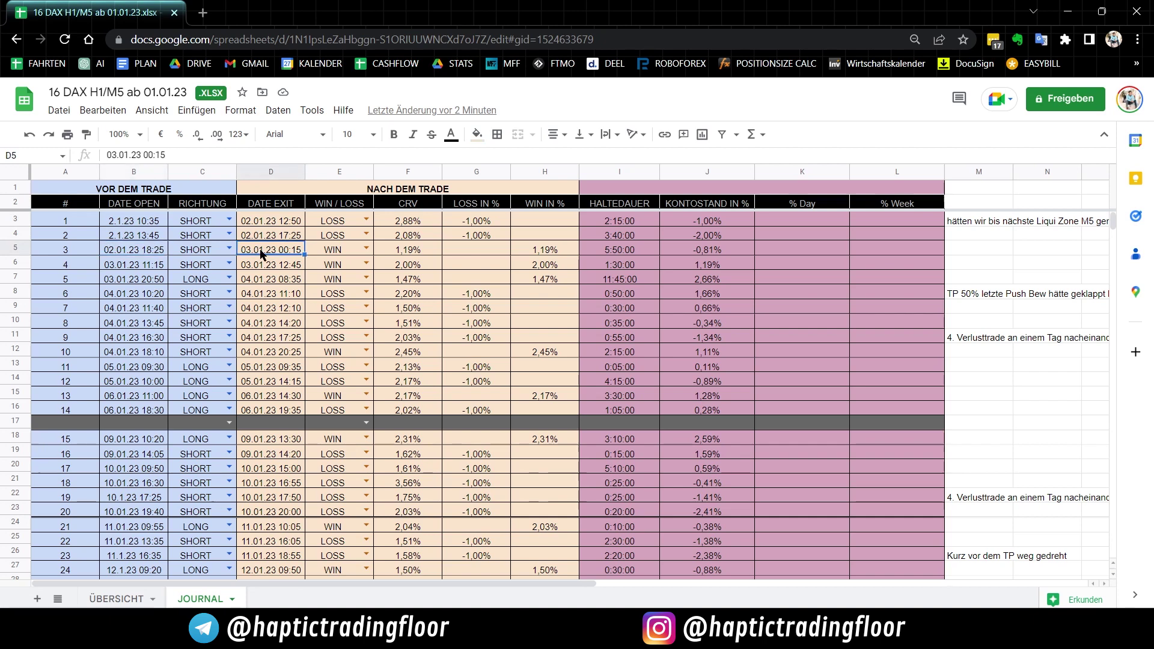
Enter -2% in the % Day column on trade 2's row (K4) as the combined result of trades 1 and 2
left_click_drag(125, 222, 803, 237)
left_click(804, 237)
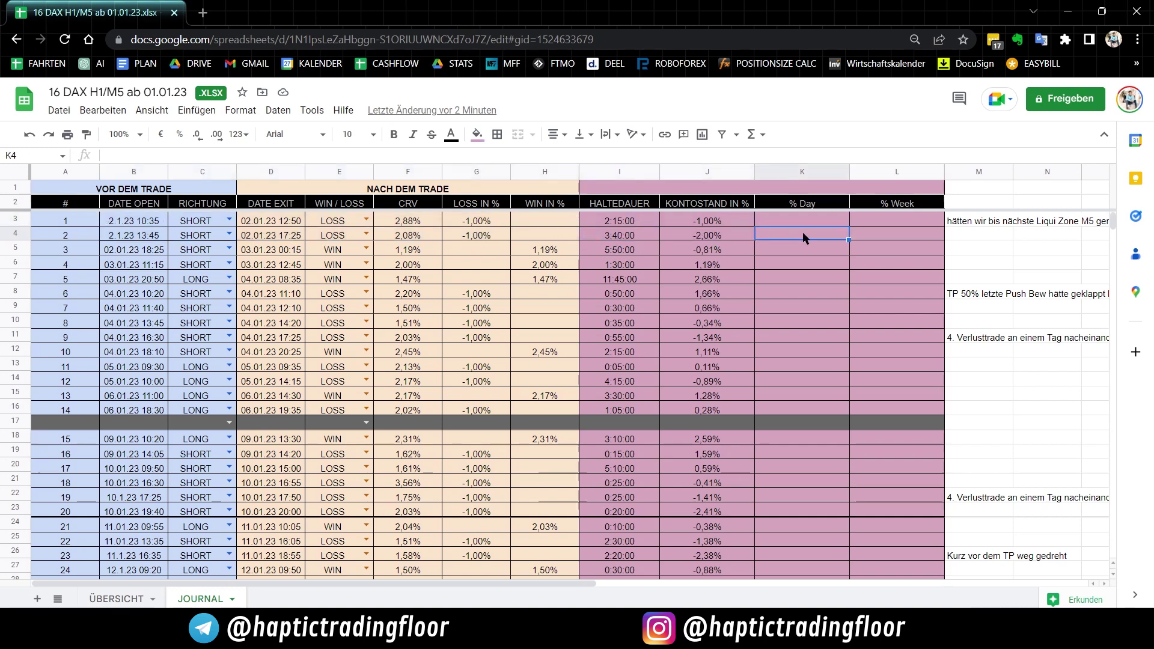
type("-2")
key("Return")
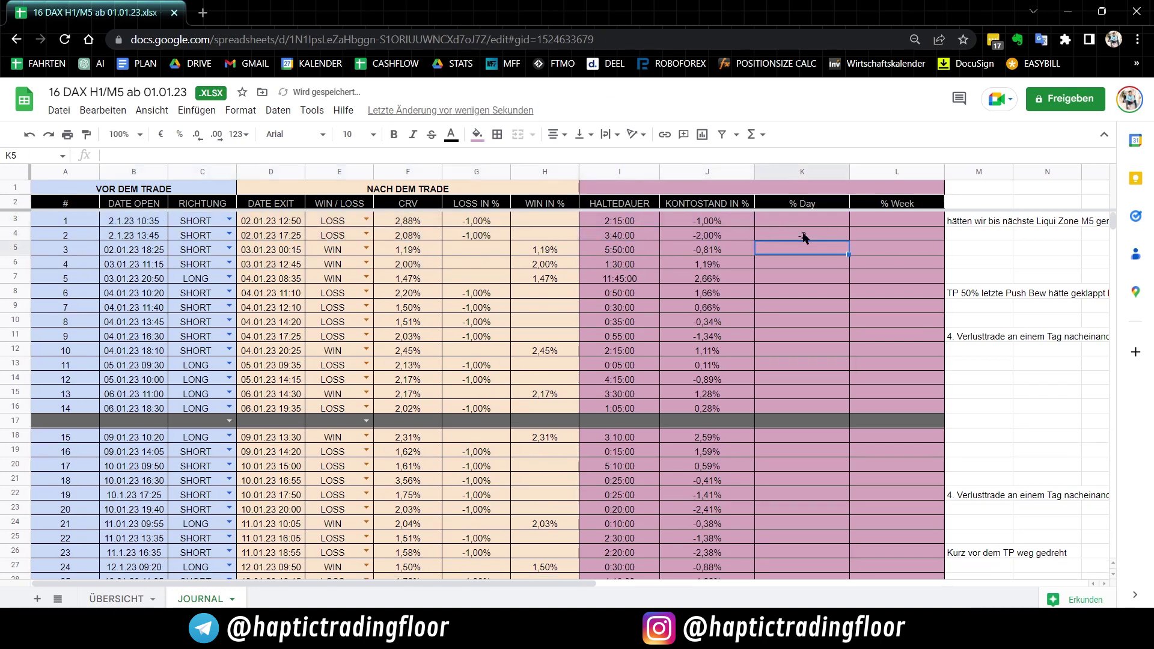
left_click(806, 237)
type("-2%")
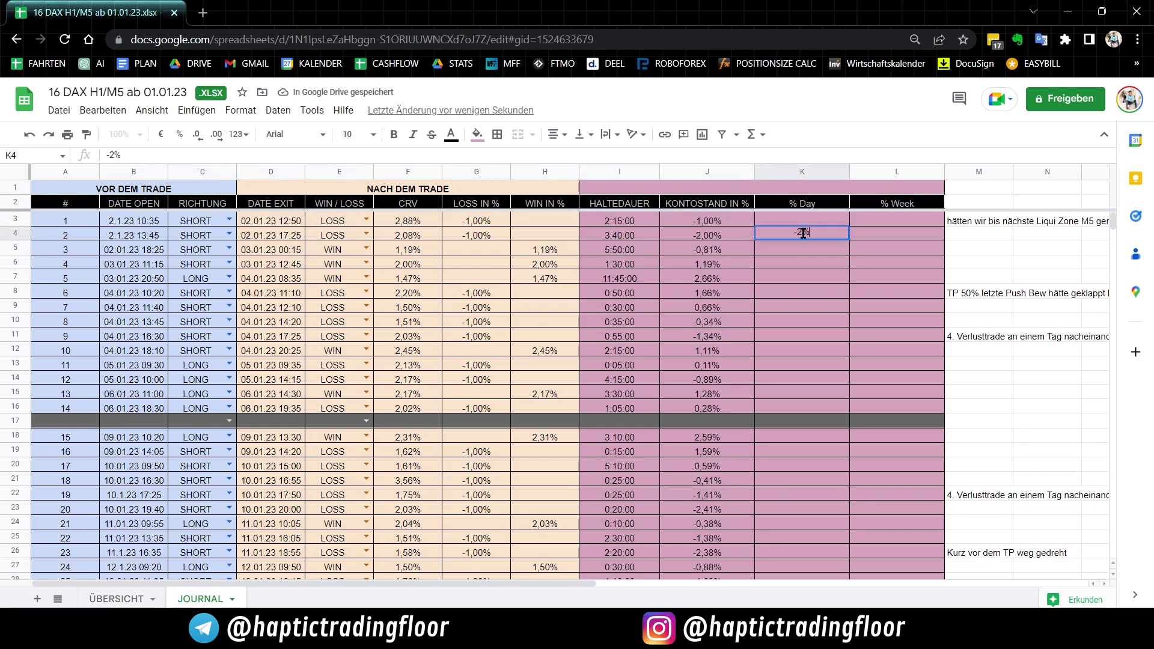
key("Return")
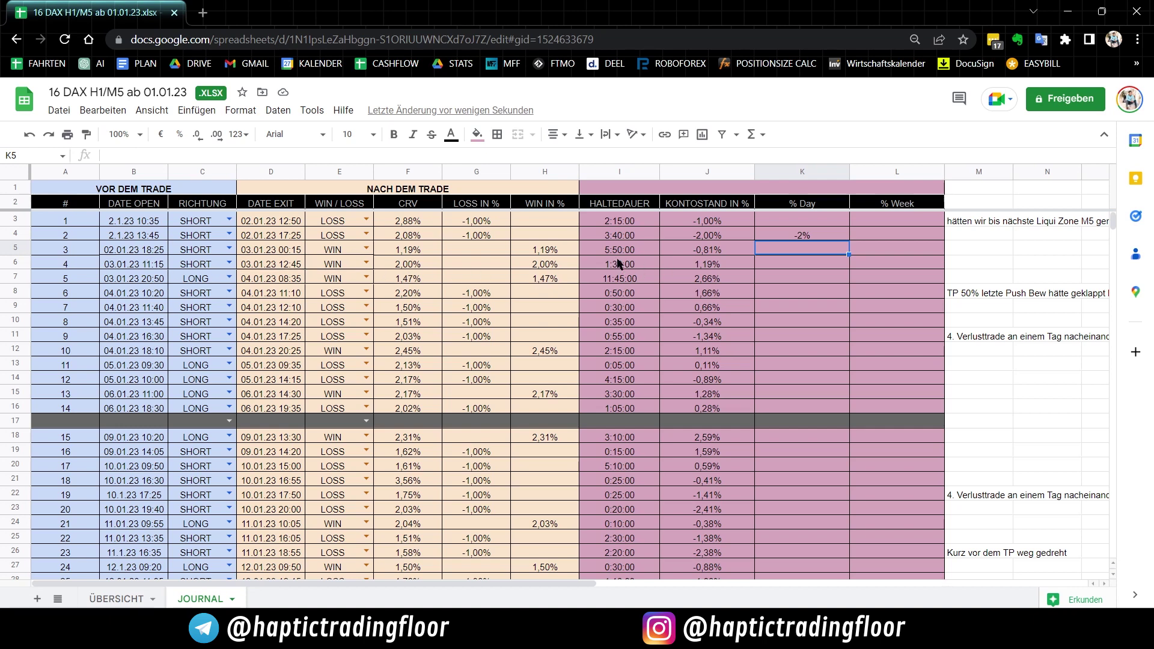
Enter 1,19% in the % Day column on trade 4's row (K6)
left_click_drag(78, 252, 776, 268)
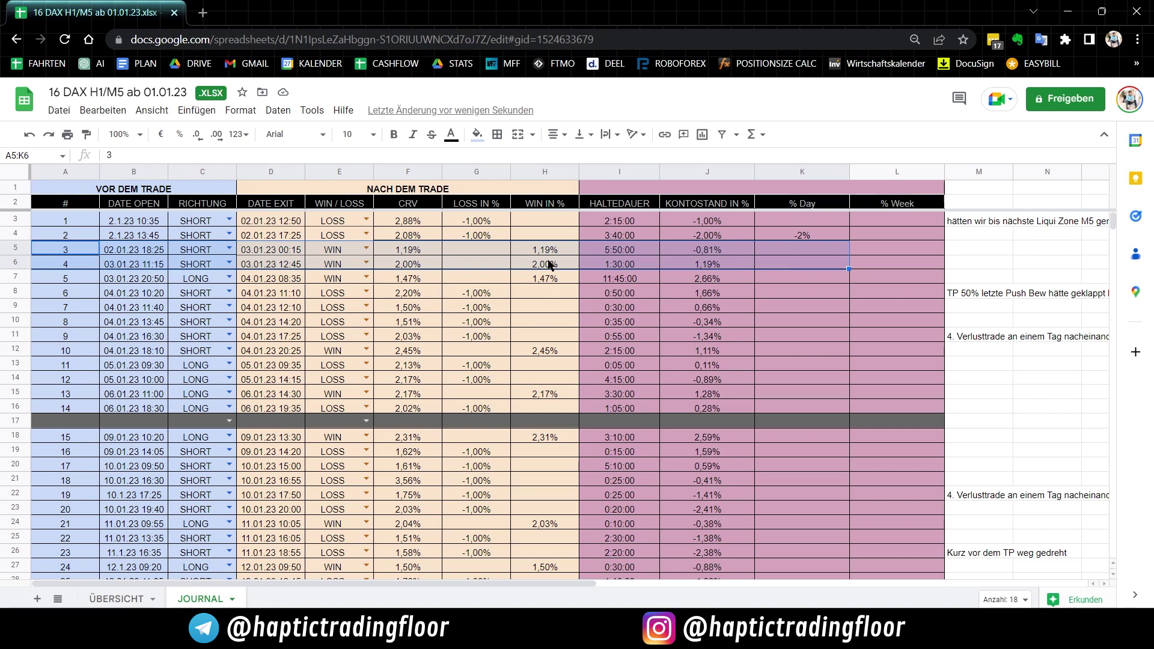
left_click(772, 266)
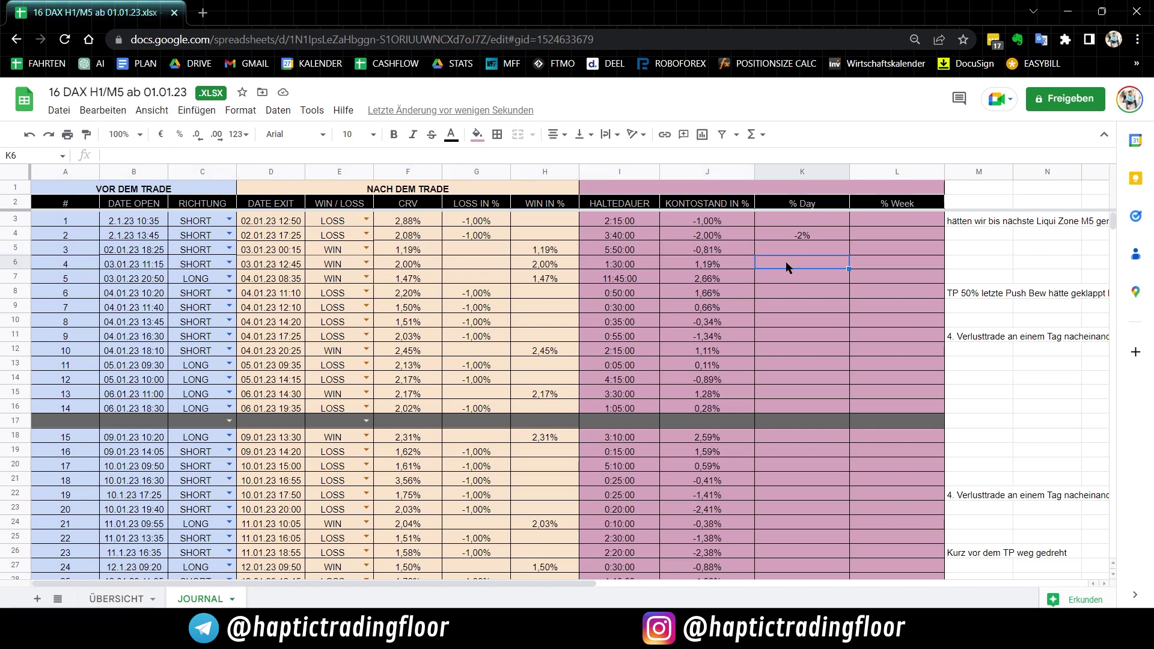
type("1,19%")
key("Return")
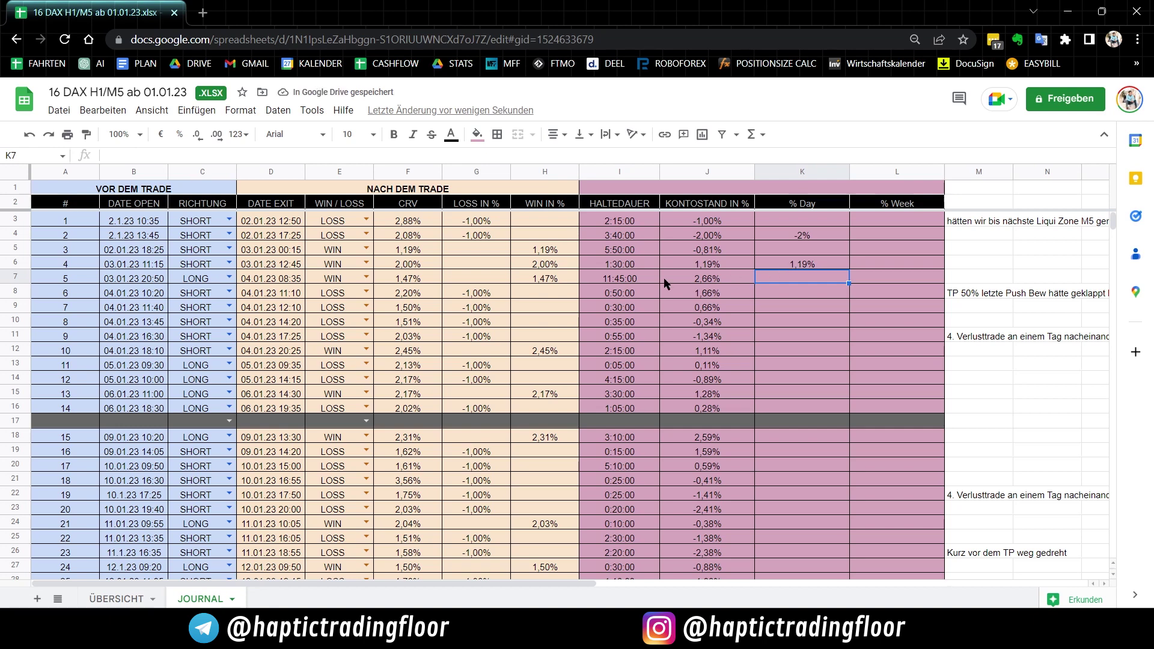
Review the rows of trades 5 to 10, which closed on 4 January, across to the % Day column
left_click(687, 279)
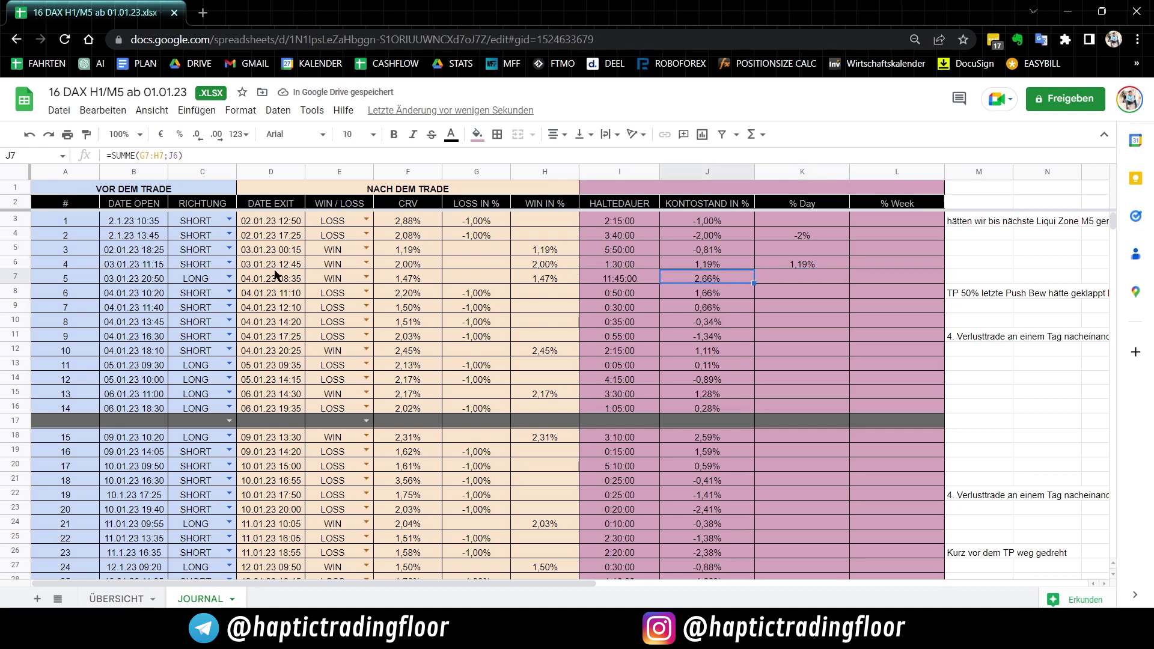
left_click(772, 279)
left_click_drag(72, 280, 751, 354)
left_click(773, 354)
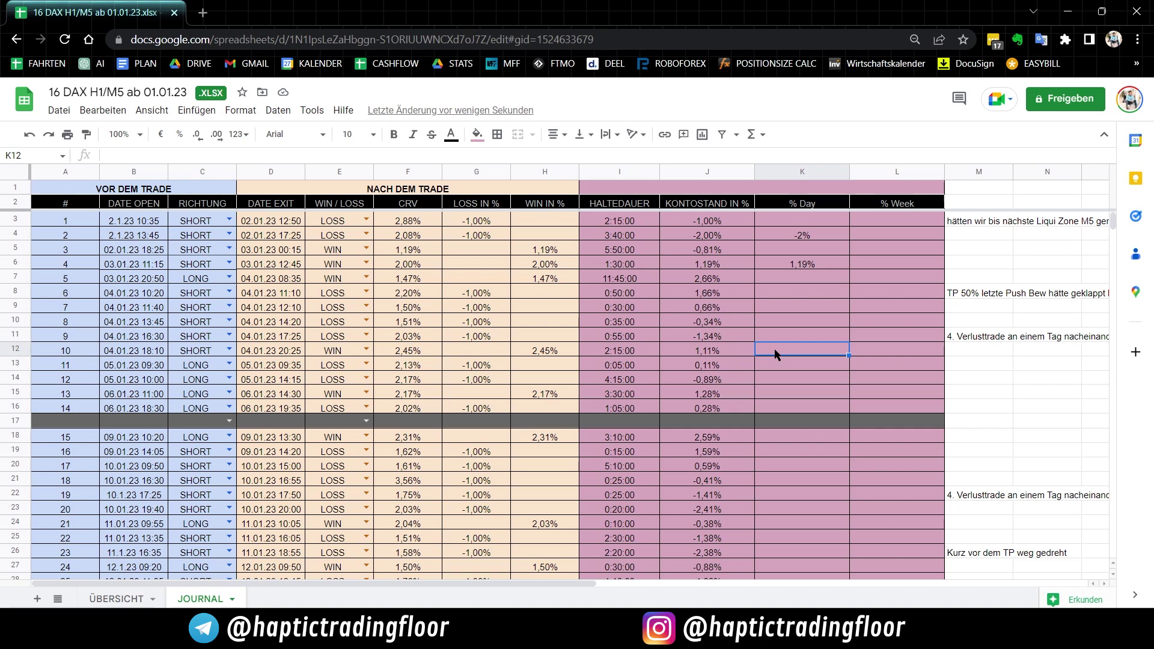
Replace the % Day value on trade 4's row (K6) with 3,19%, the combined result of trades 3 and 4
left_click(794, 265)
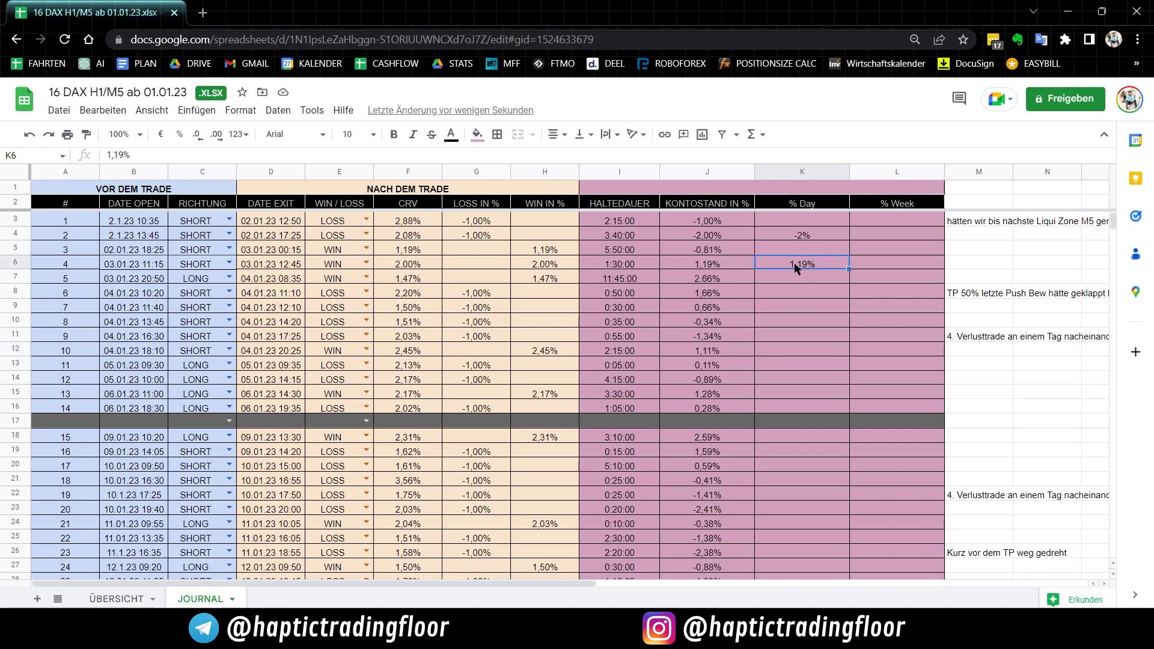
key("Delete")
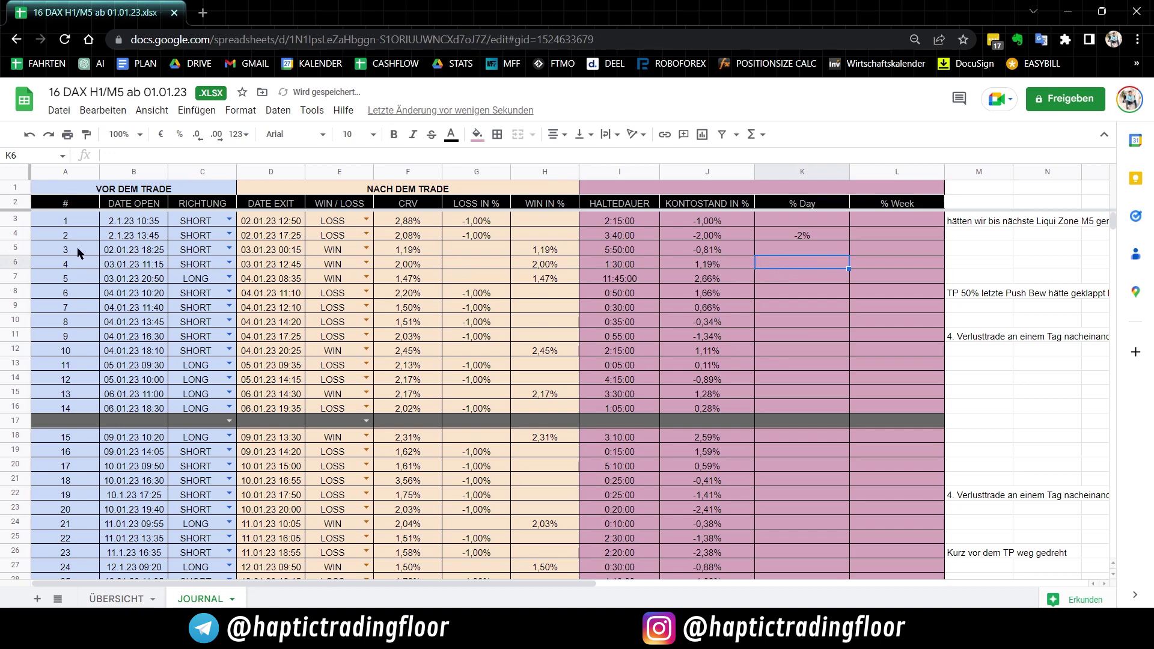
left_click_drag(69, 249, 113, 265)
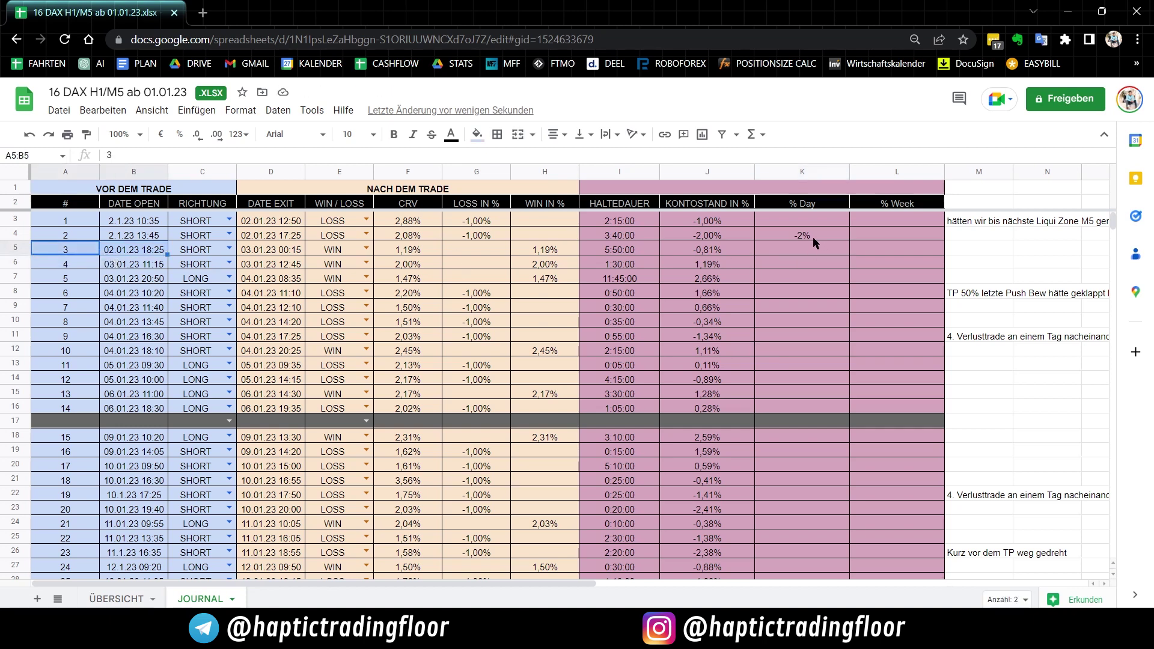
left_click_drag(805, 235, 291, 243)
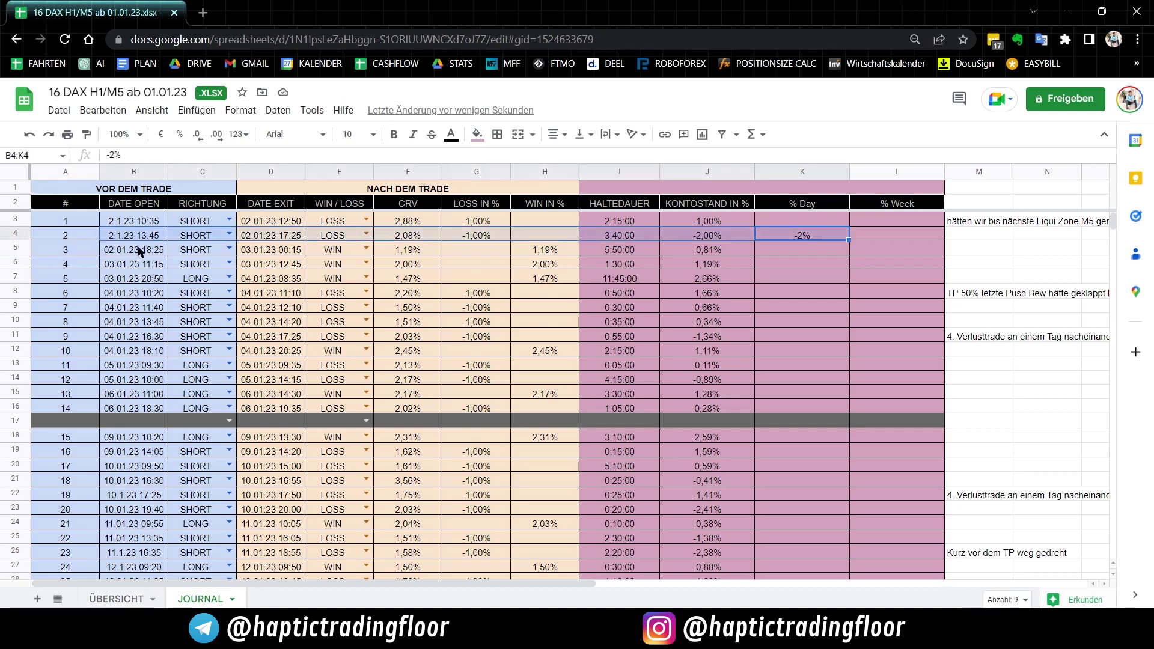
left_click(105, 250)
left_click_drag(94, 255, 773, 268)
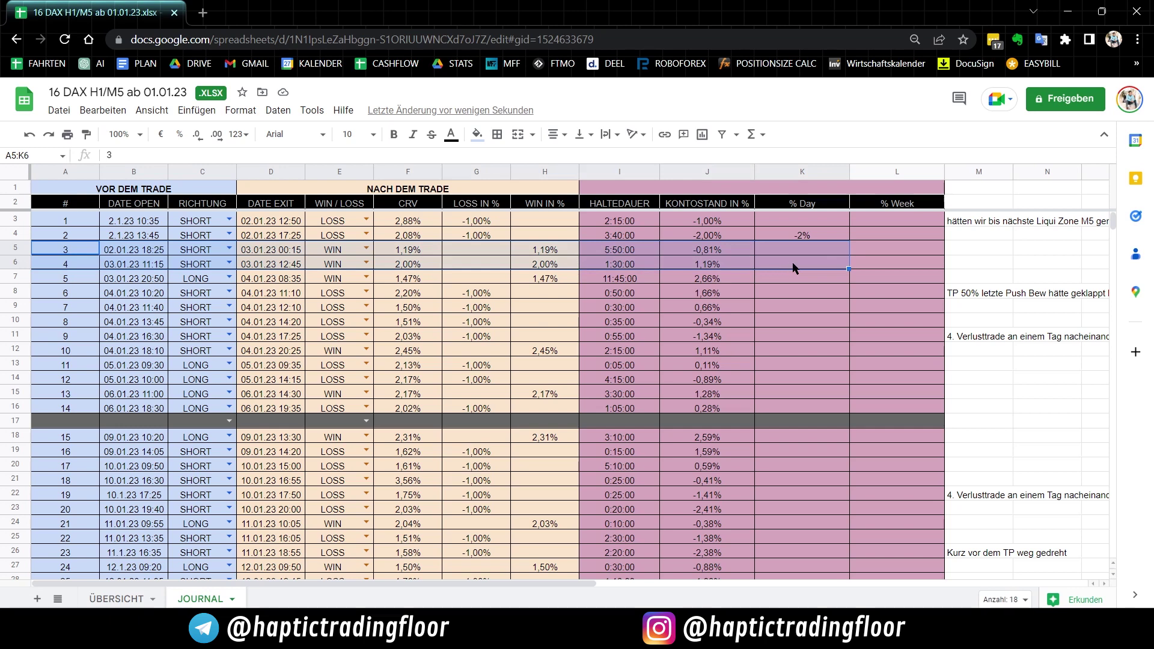
left_click(794, 268)
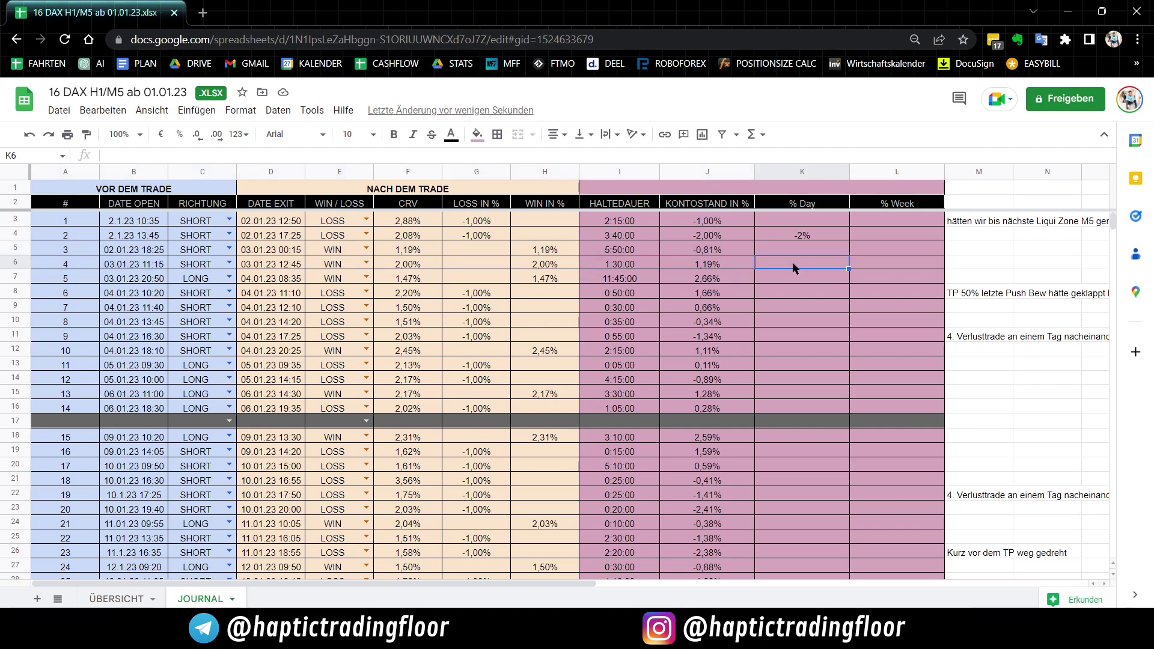
type("3,19")
key("Return")
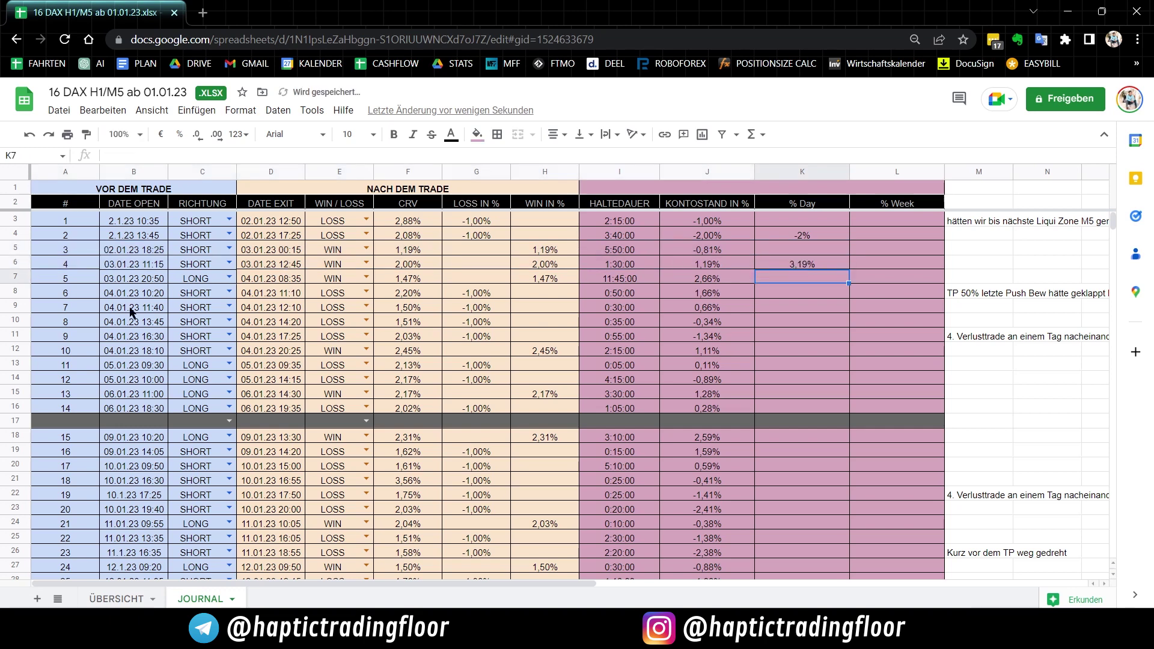
Enter -0,08% in the % Day column on trade 10's row (K12) as the combined result of trades 5 to 10
left_click(540, 291)
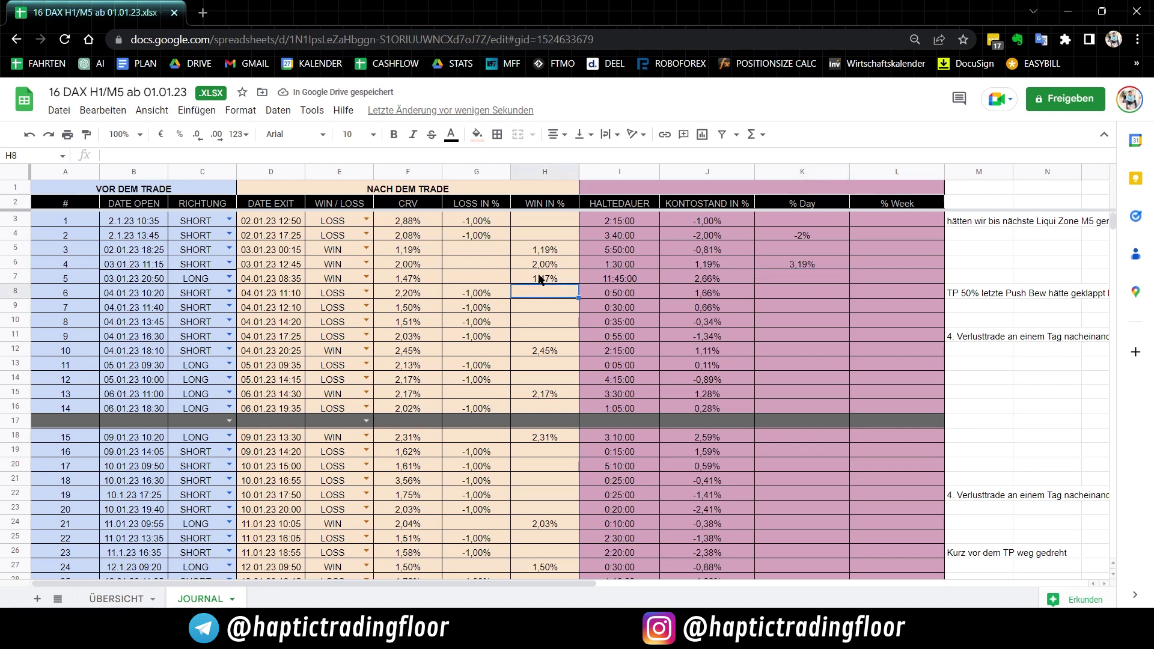
left_click(541, 280)
left_click(79, 280)
left_click_drag(141, 279, 540, 352)
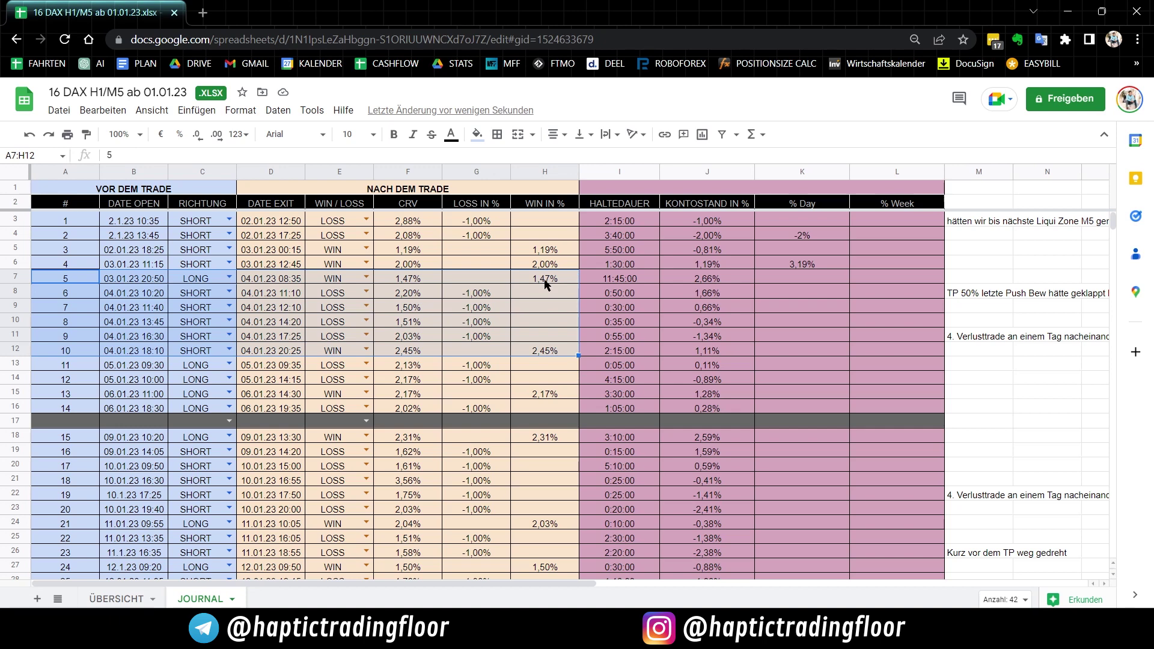
left_click(485, 295)
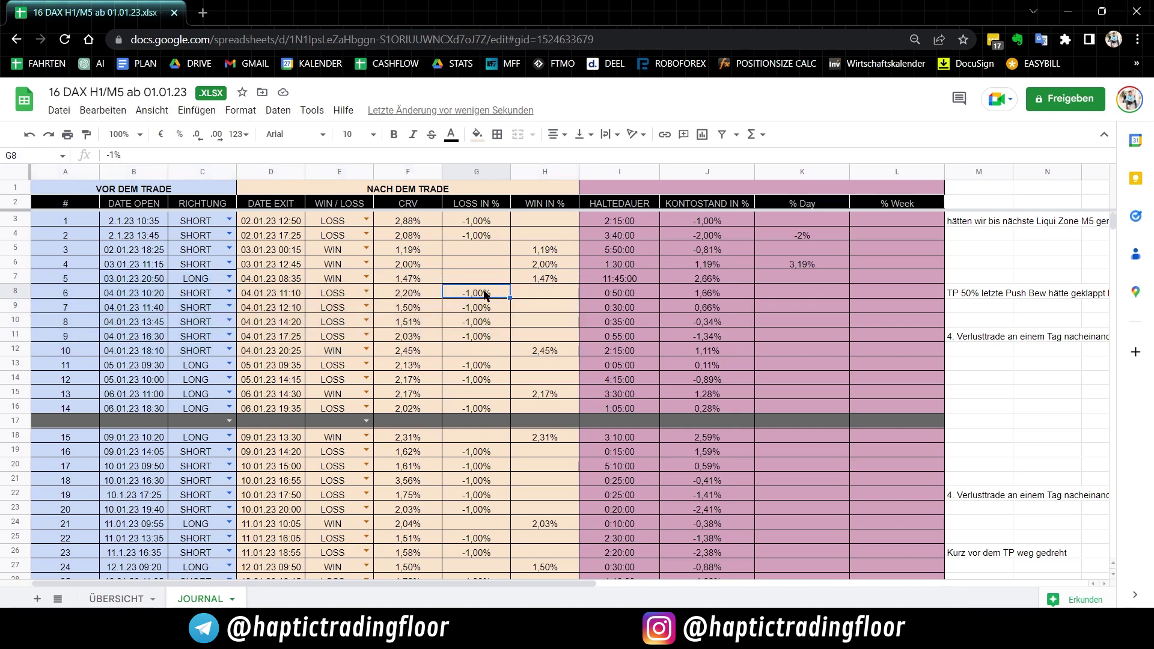
left_click_drag(486, 297, 486, 343)
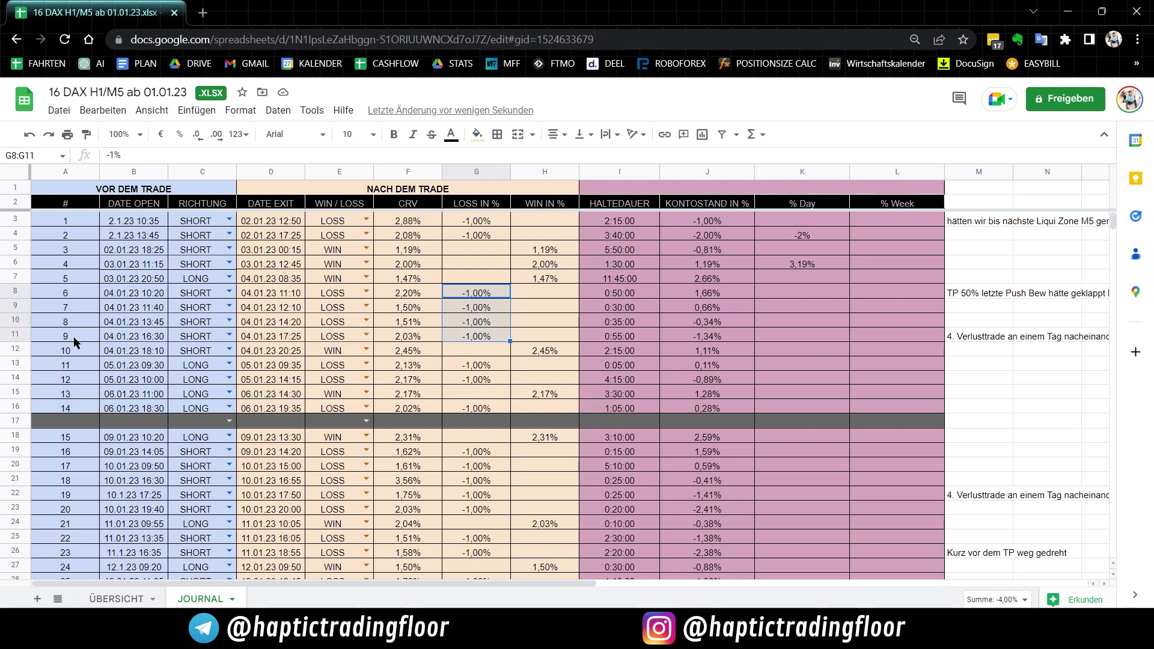
left_click_drag(73, 350, 793, 358)
left_click(794, 358)
type("-")
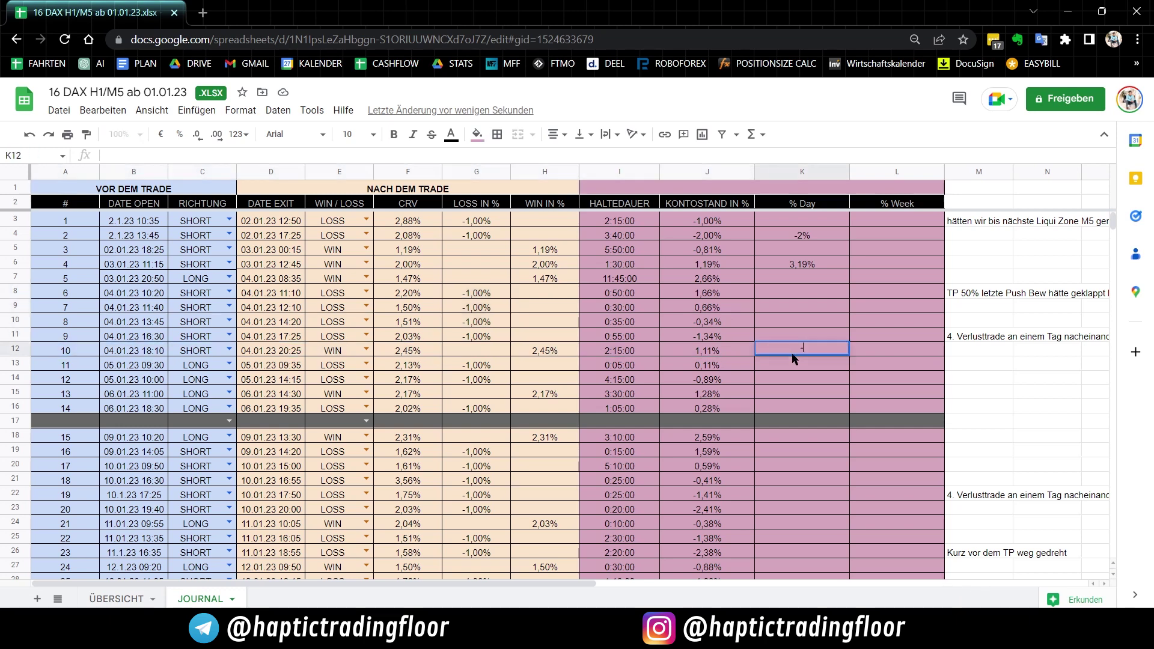
type("0,08%")
key("Return")
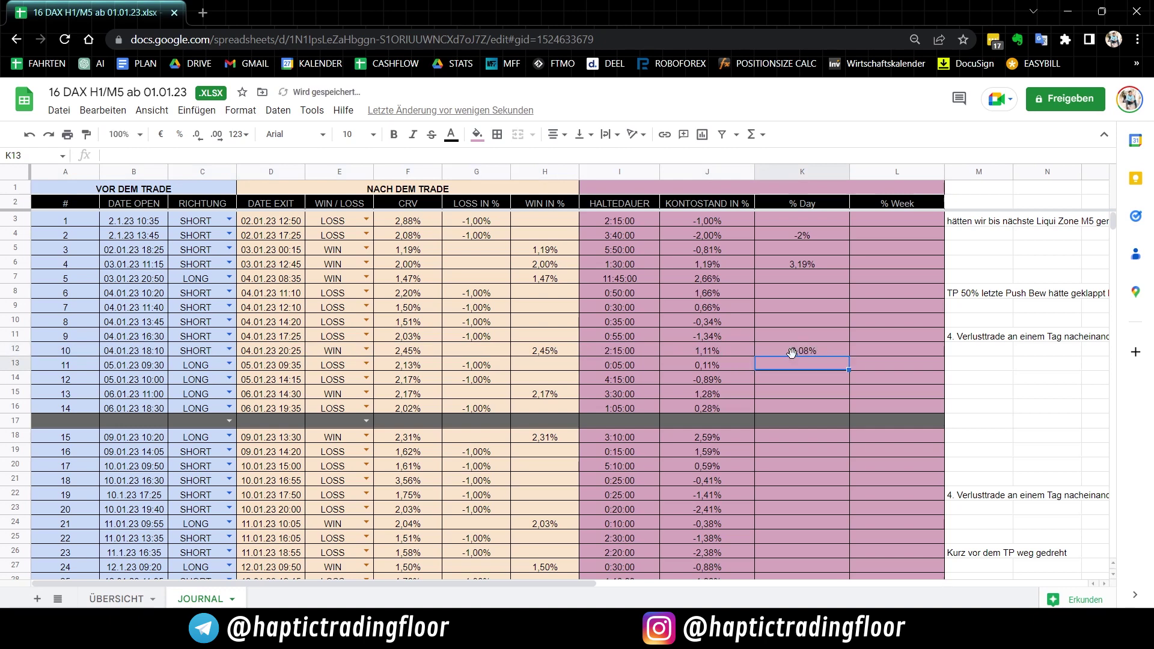
Check the sum of the % Day values from trade 2's row to trade 10's row (K4:K12)
key("Up")
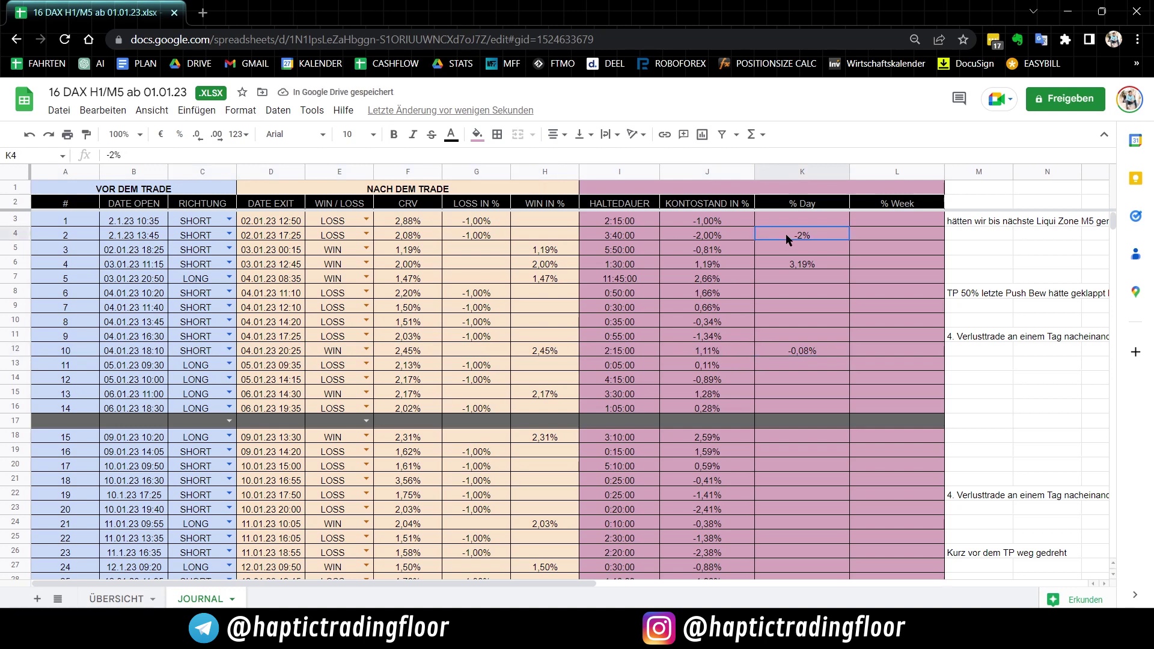
left_click_drag(788, 239, 801, 351)
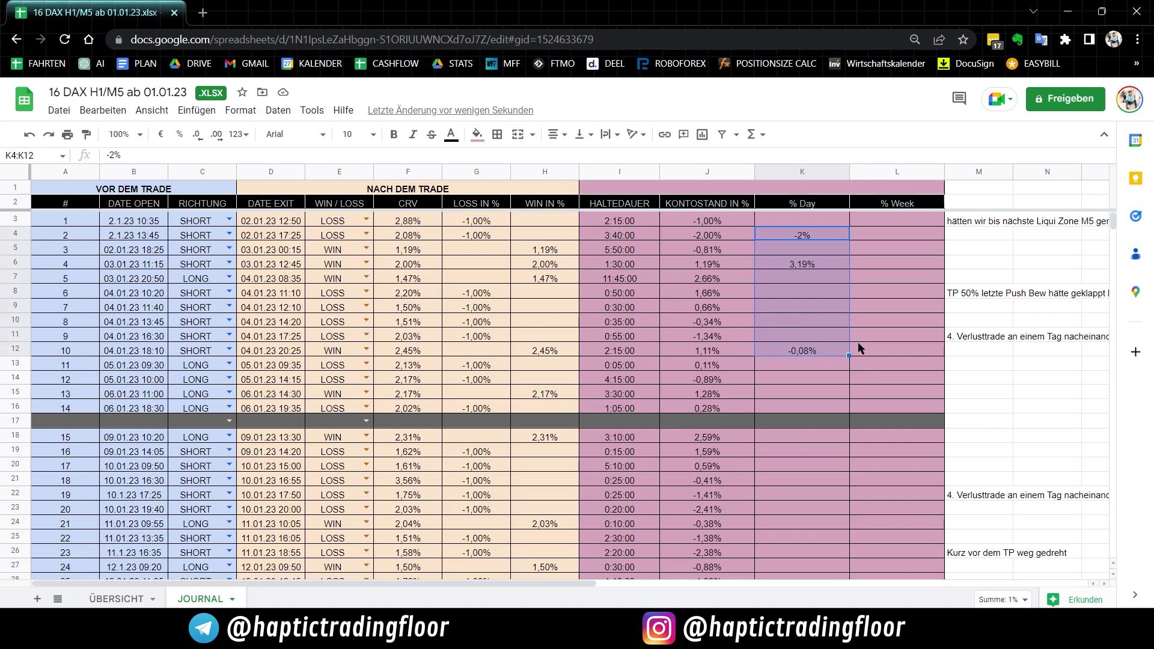
scroll(831, 317, "down", 3)
scroll(839, 361, "up", 3)
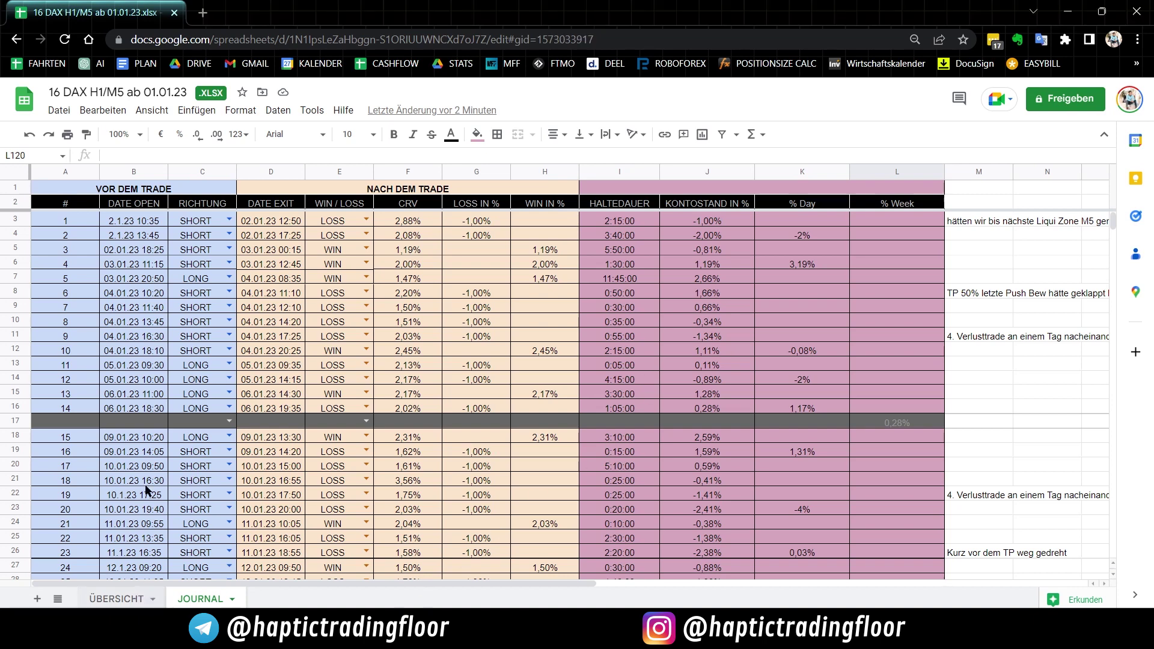
Add the labels "Positive Tradingtag" in B14 and "Negative Tradingtage" in B15 of the ÜBERSICHT sheet
left_click(138, 598)
left_click(121, 375)
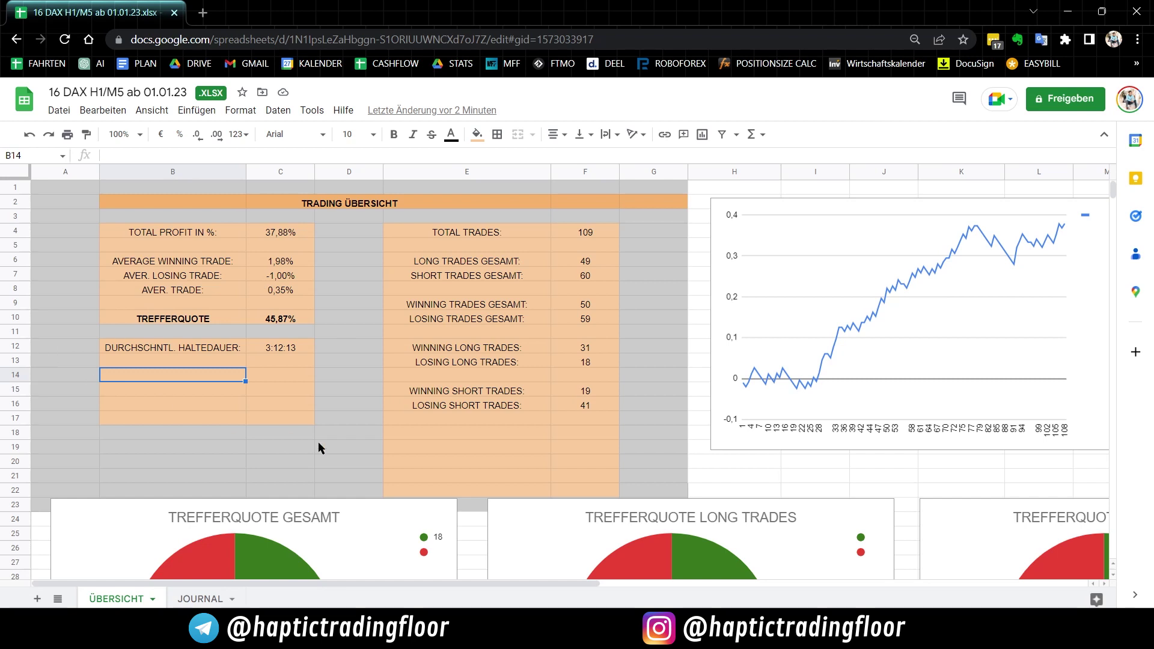
key("Return")
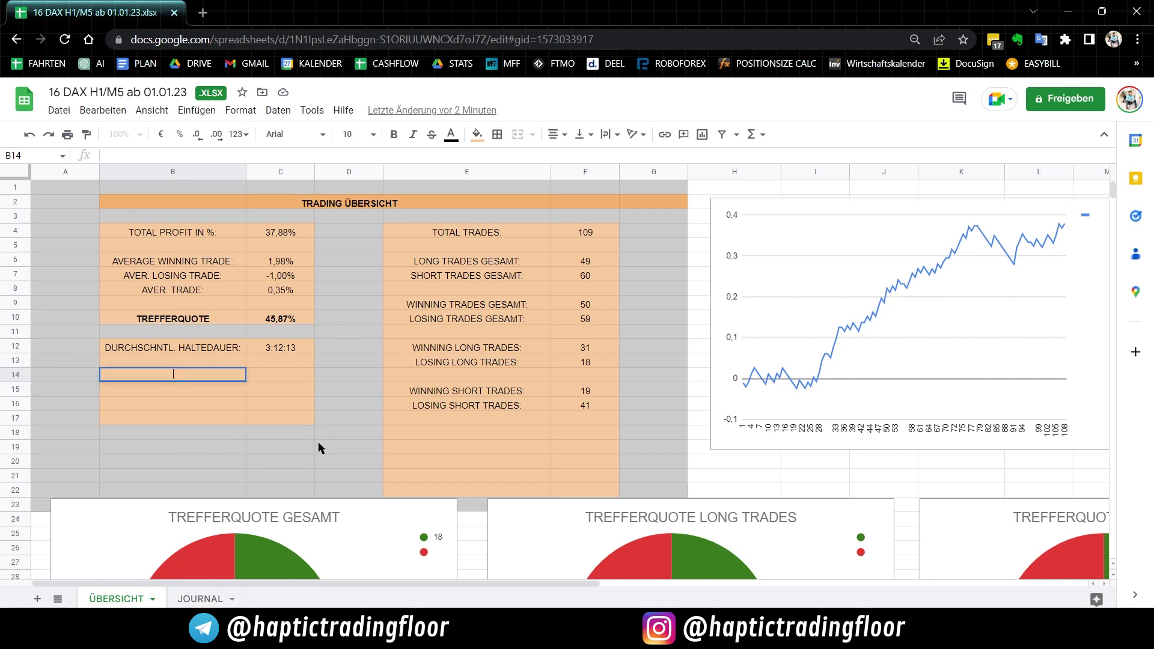
type("Positive Tradingtag")
key("Return")
type("Negative ")
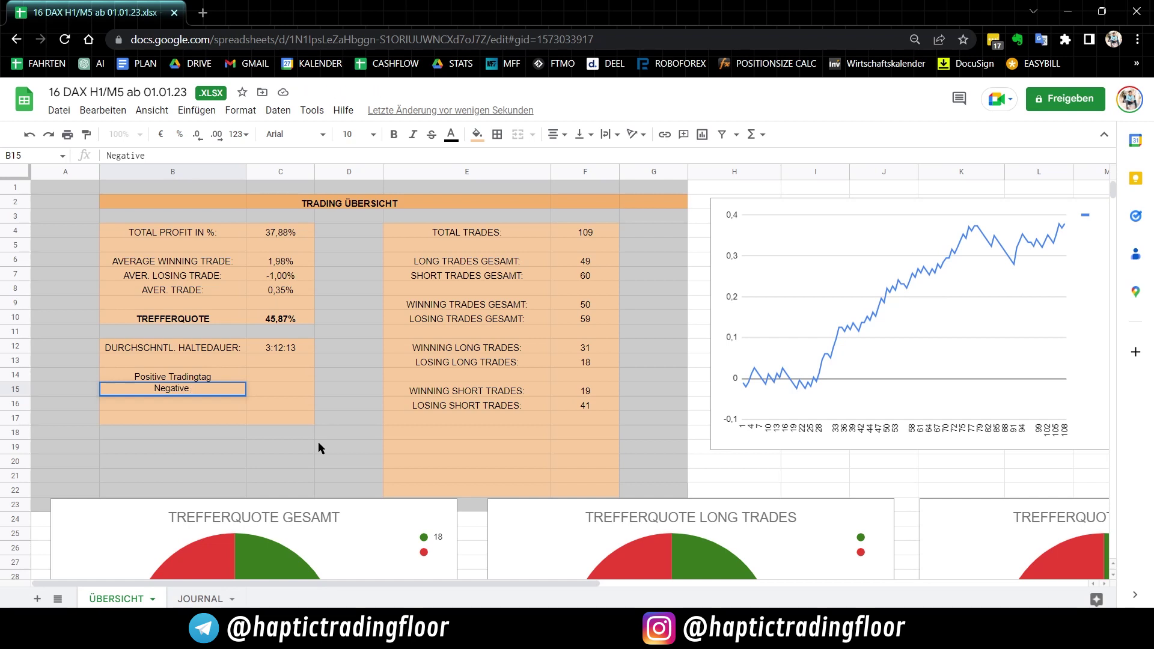
type("Tradingtage")
key("Return")
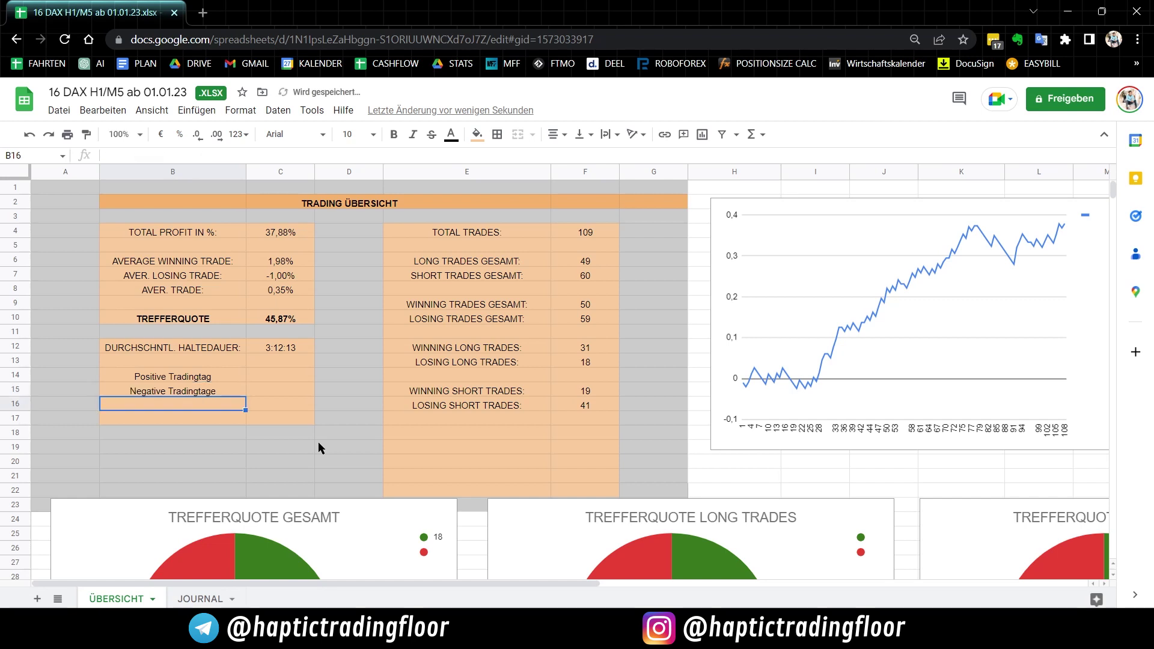
Extend the overview table's light orange fill to cells B17:C18
key("Up")
key("Up")
key("Down")
key("Down")
key("Down")
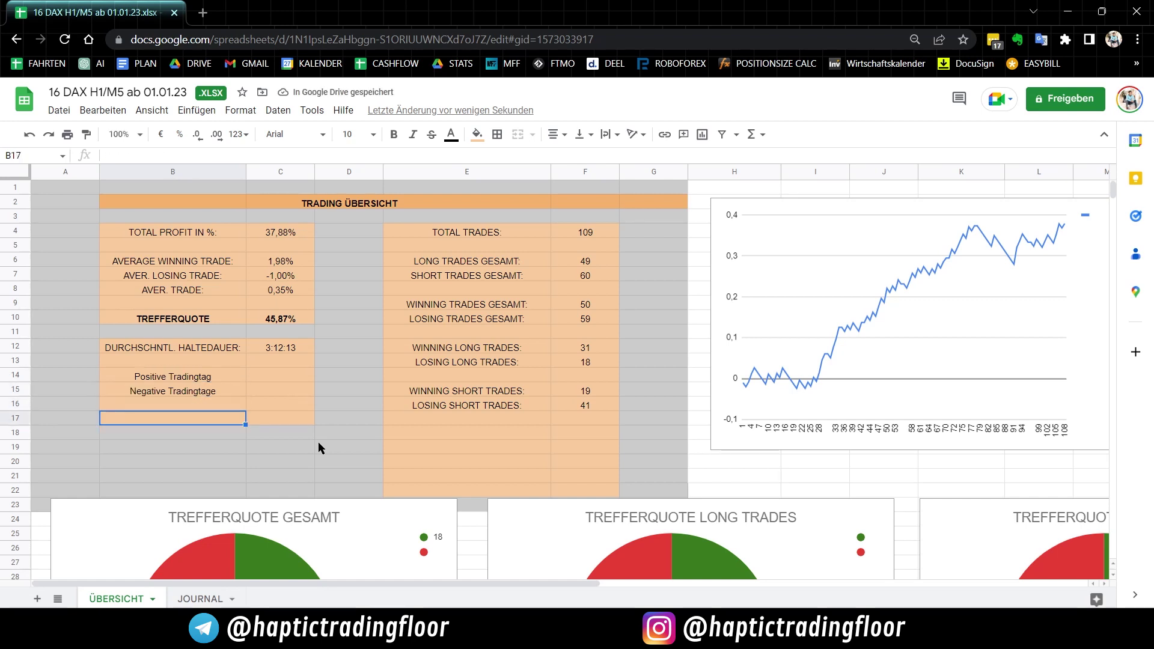
left_click(262, 434, "shift")
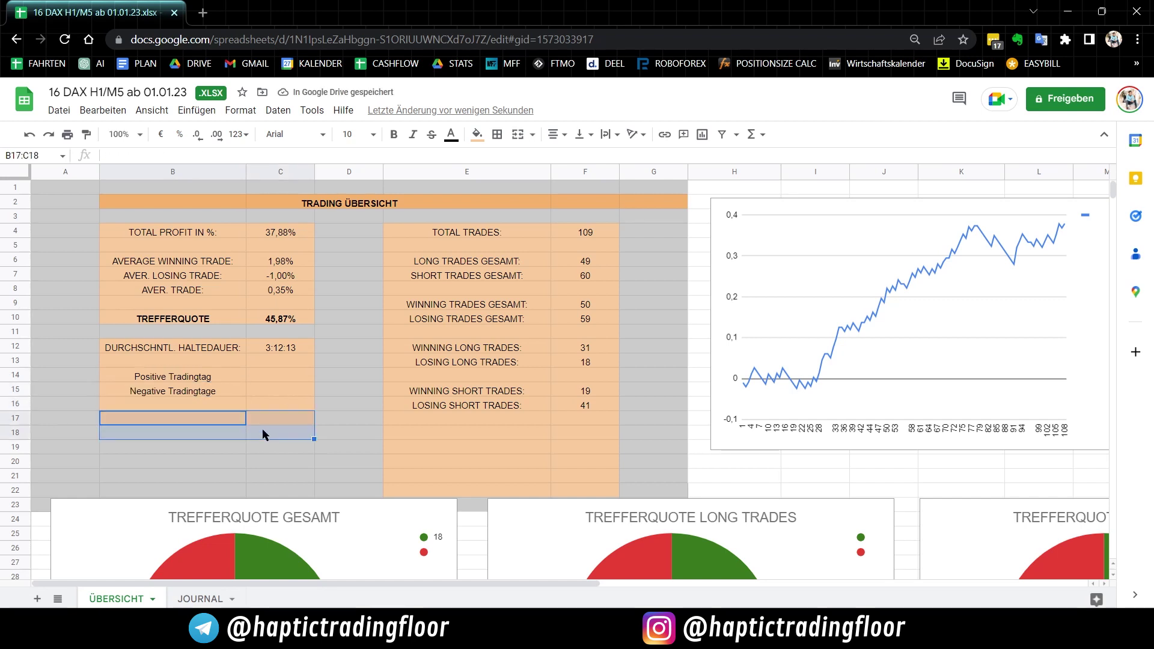
left_click(476, 134)
left_click(519, 234)
Label B17 as "Positive Wochenabschlüsse" and start the matching negative label in the cell below
left_click(214, 416)
type("Positi")
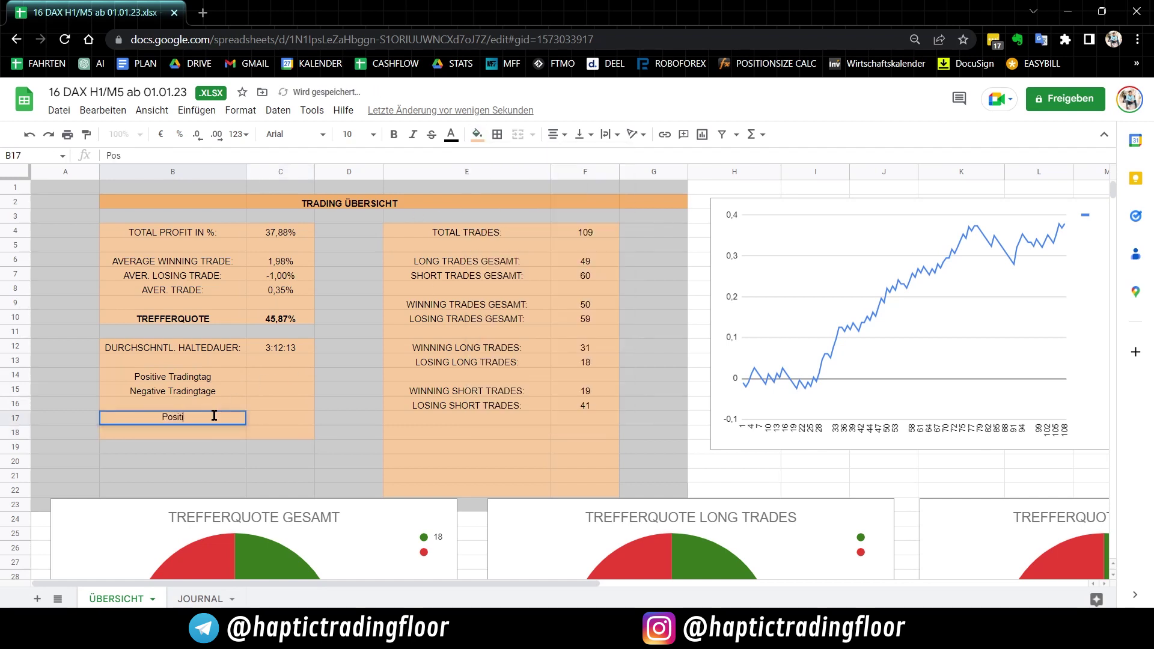
type("ve Wo")
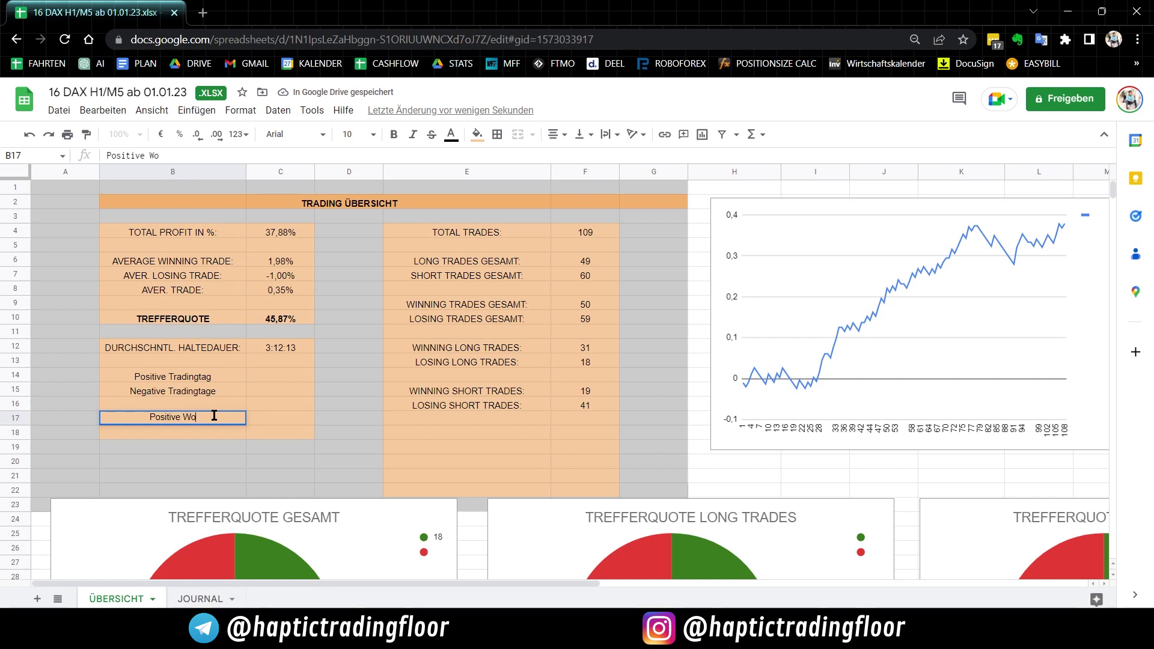
type("chenabschlüsse")
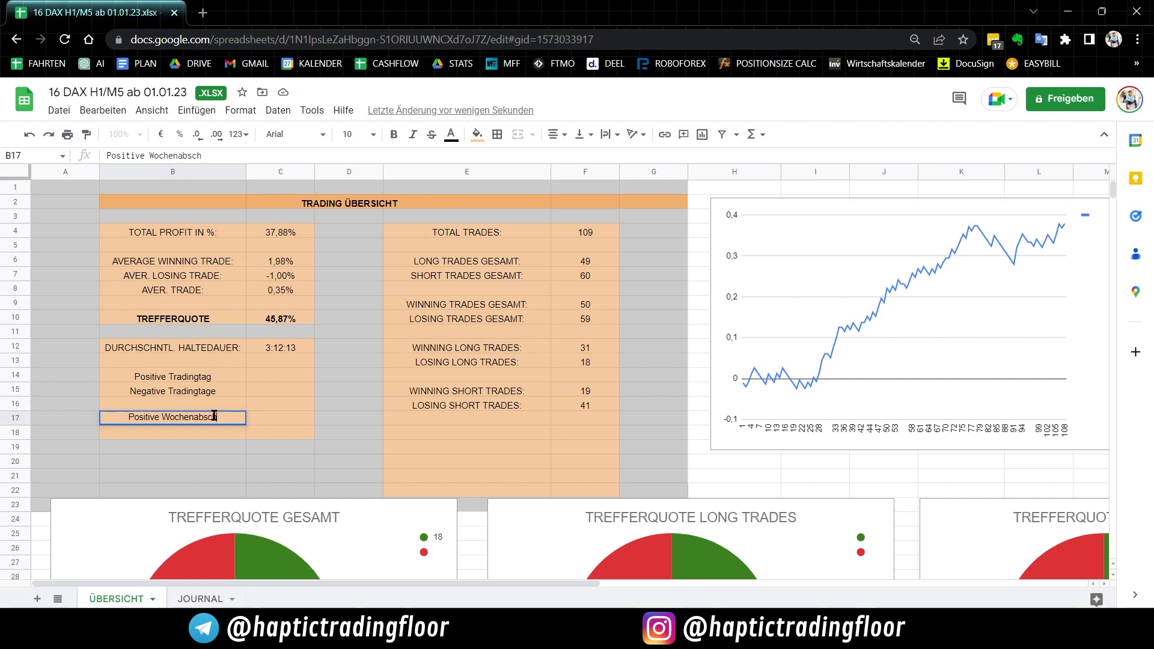
key("Return")
type("N")
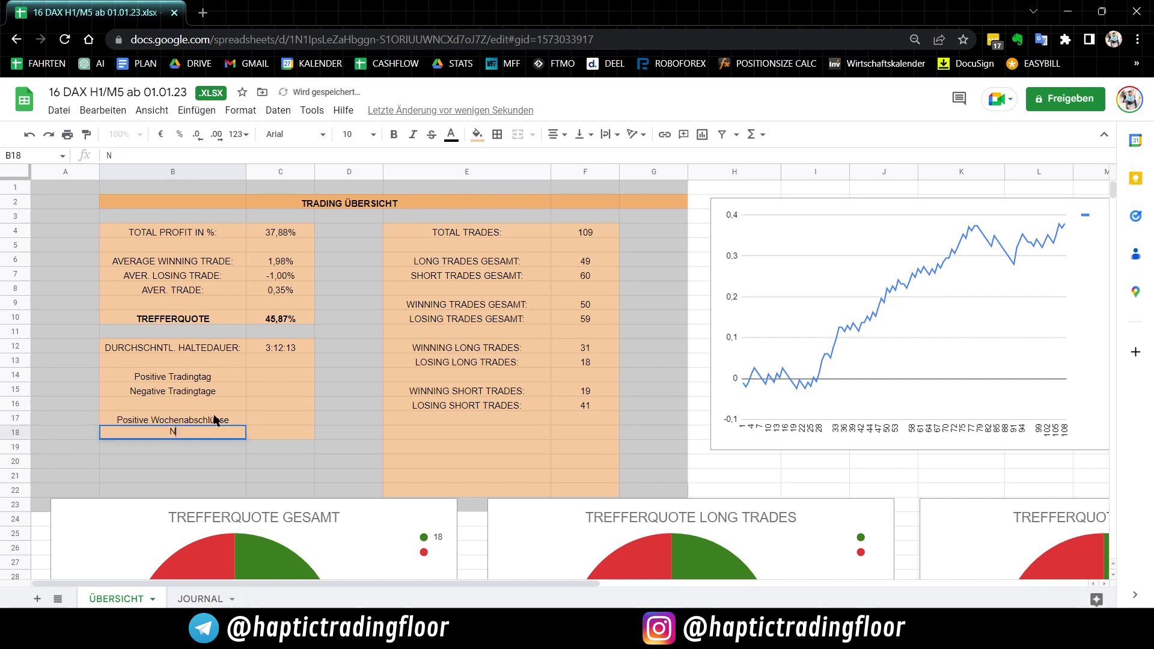
Label B17 as "Positive Wochen" and B18 as "Negative Wochen"
left_click(214, 419)
type("Pos")
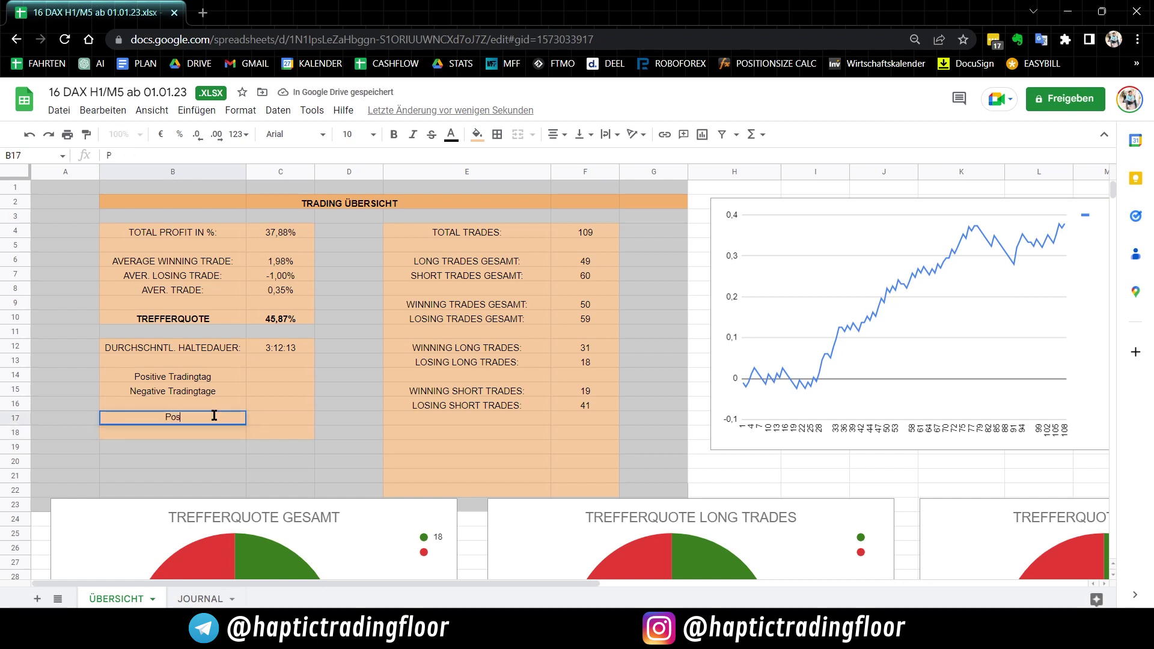
type("itive Wochen")
key("Return")
type("Negat")
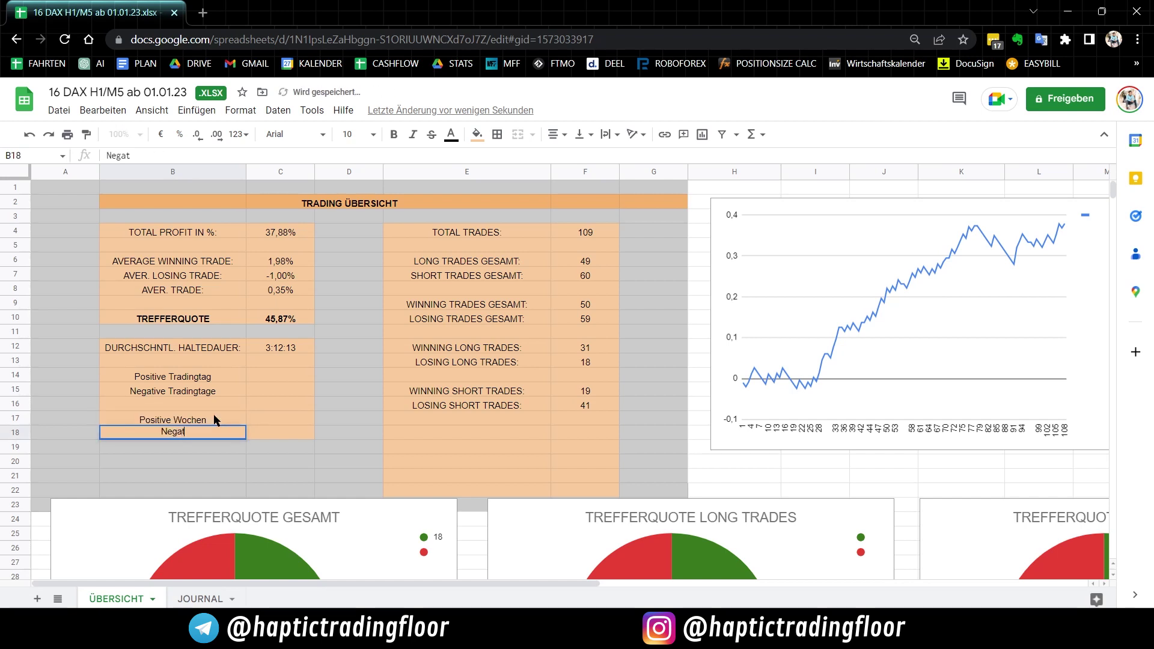
type("ive Wochen")
key("Return")
key("Up")
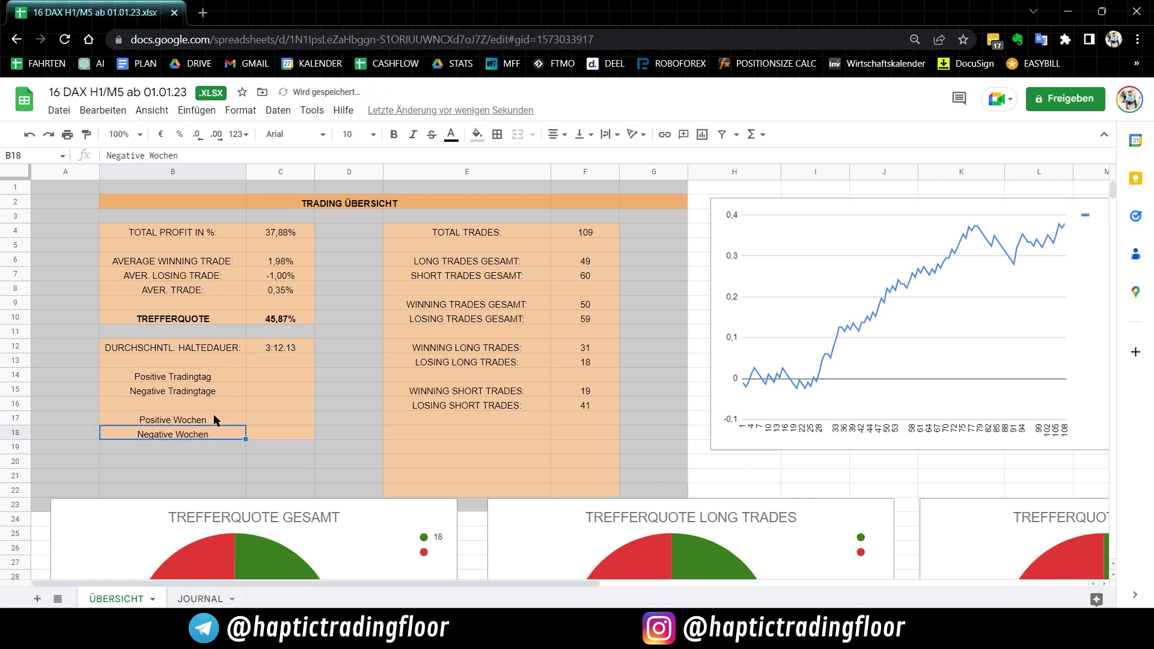
Look through the % Day column of the JOURNAL sheet for negative days, starting at trade 2's row
key("Right")
key("Up")
key("Up")
key("Up")
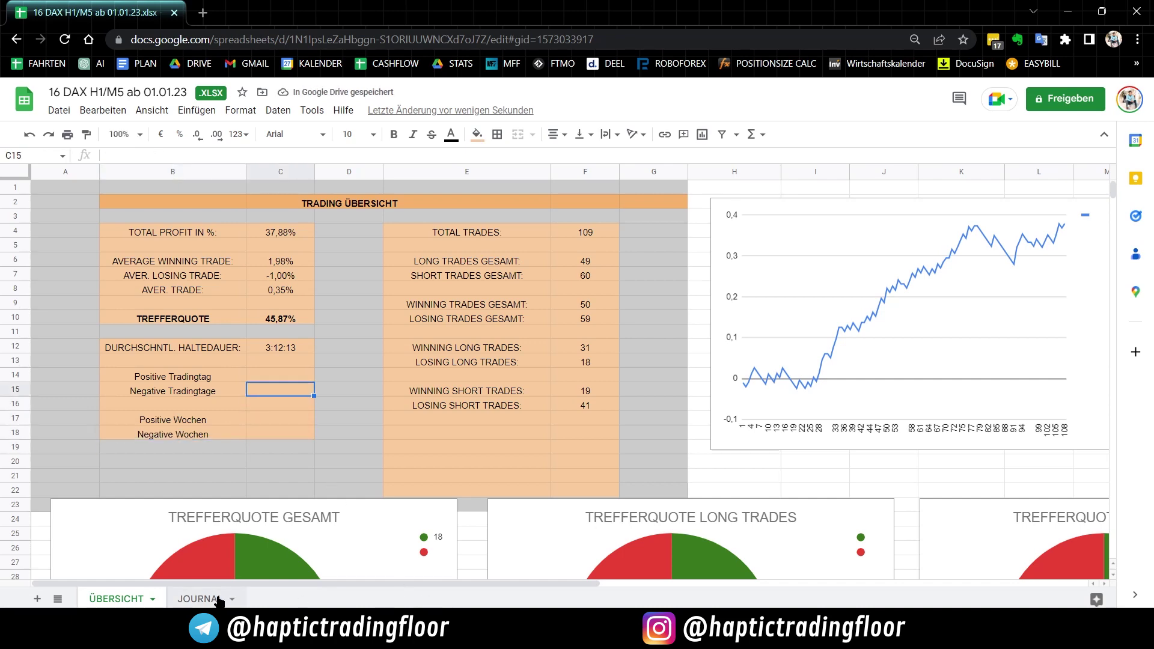
left_click(200, 599)
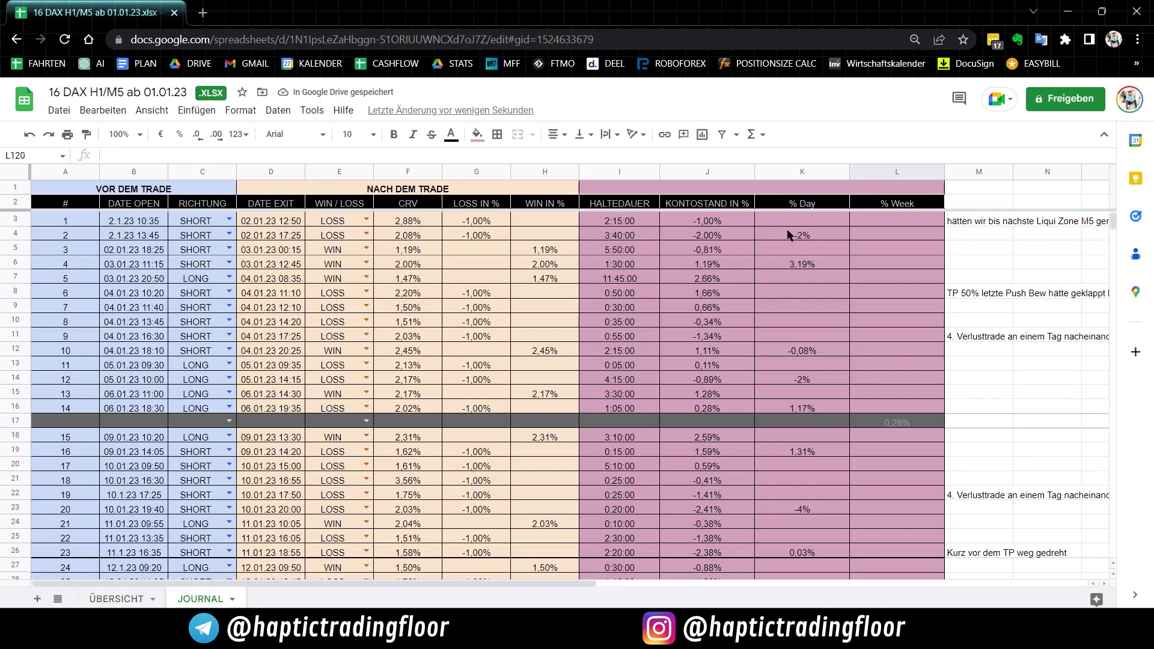
left_click_drag(791, 223, 813, 236)
left_click(813, 236)
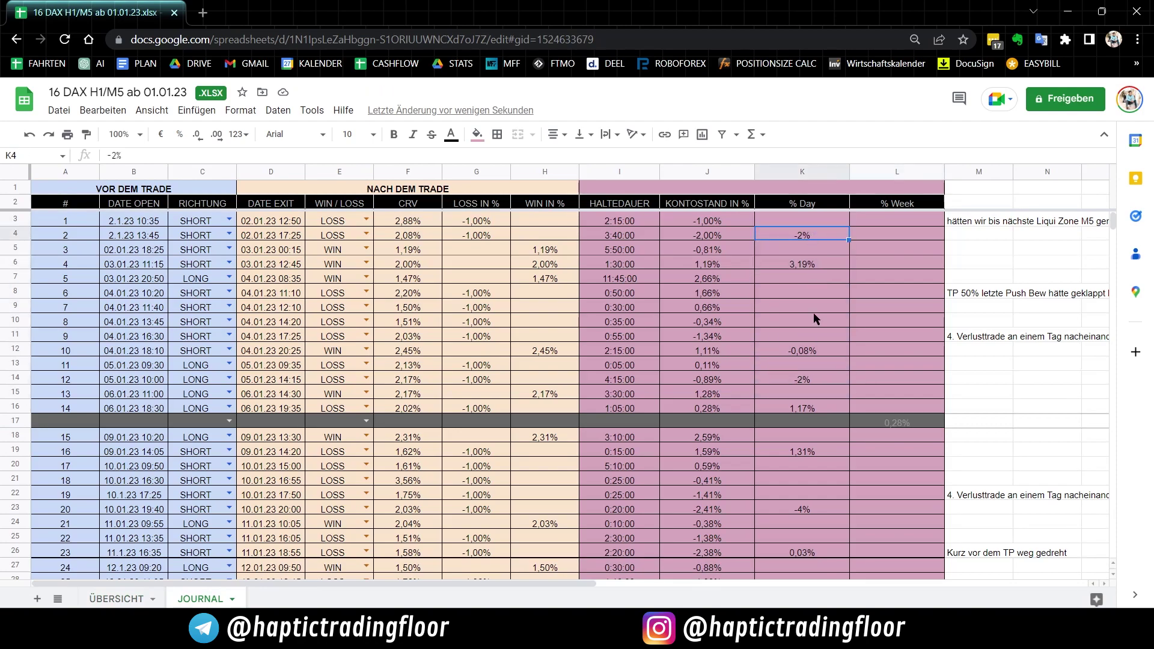
scroll(800, 329, "down", 8)
scroll(798, 327, "up", 10)
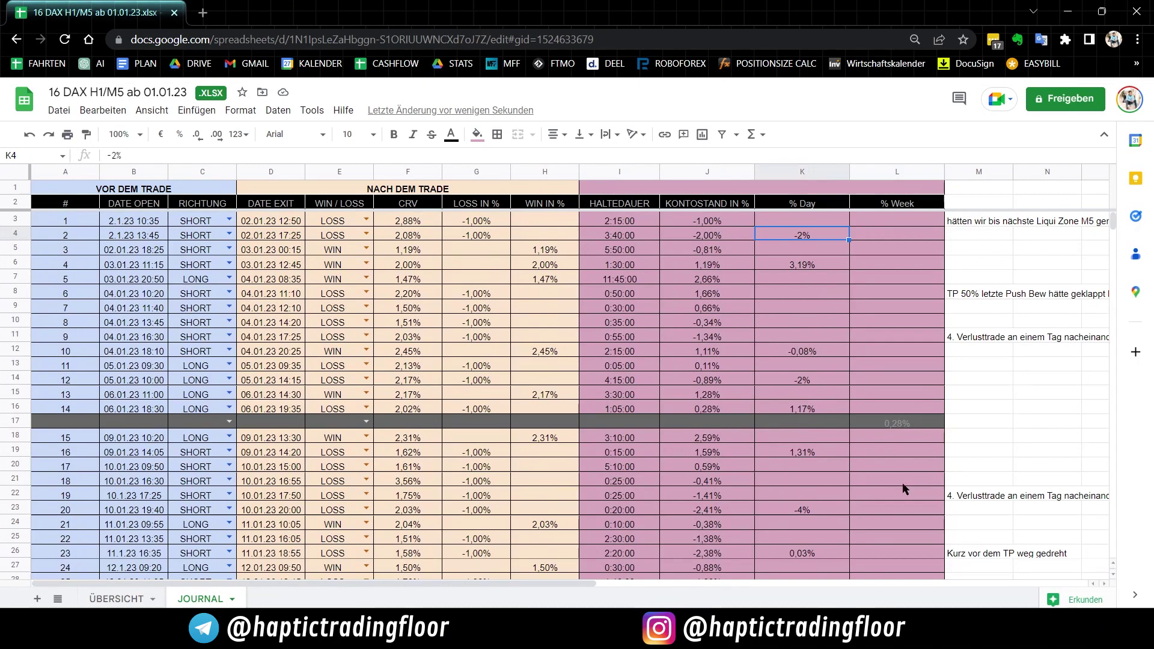
Examine the weekly totals and their sum formula in the % Week column of the journal
left_click(905, 424)
scroll(905, 436, "down", 5)
scroll(904, 427, "down", 1)
left_click(906, 408)
scroll(906, 421, "down", 5)
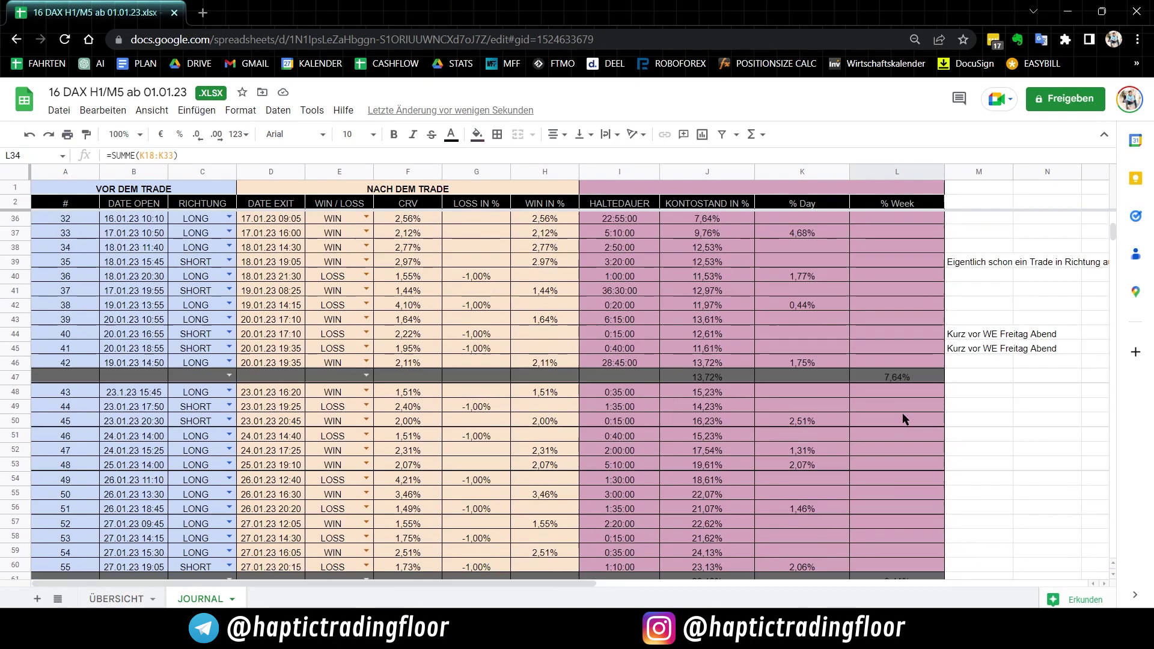
left_click(907, 370)
scroll(908, 373, "up", 8)
scroll(907, 372, "up", 4)
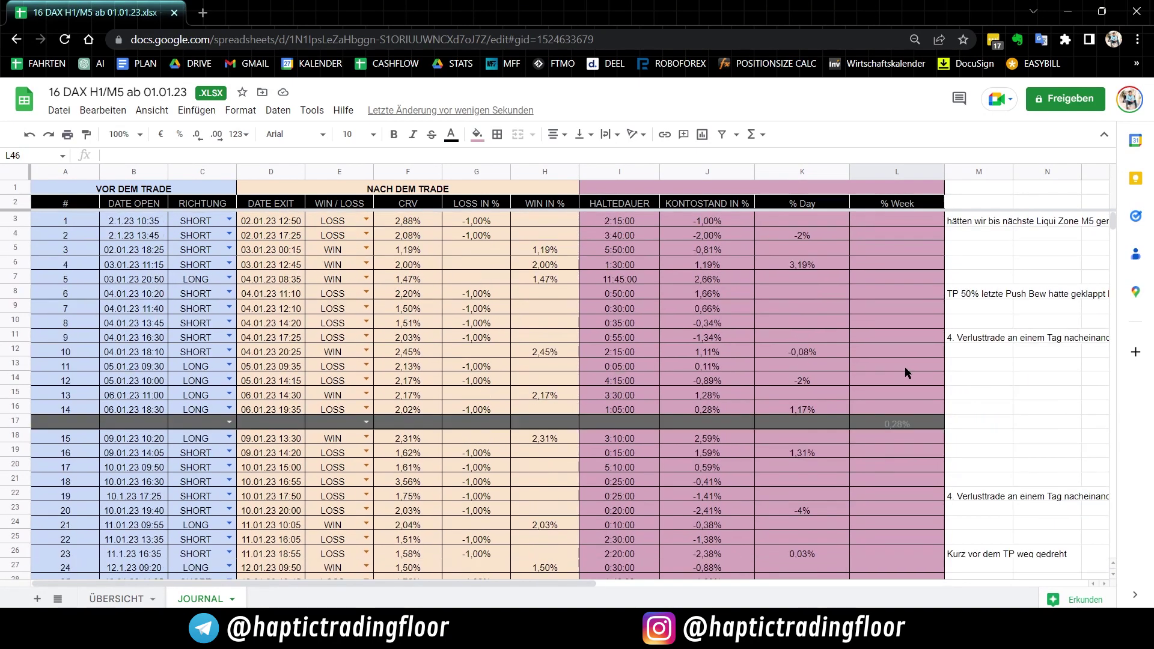
Count the negative values in the journal's % Day column and enter 10 for Negative Tradingtage (C15) in ÜBERSICHT
left_click(779, 238)
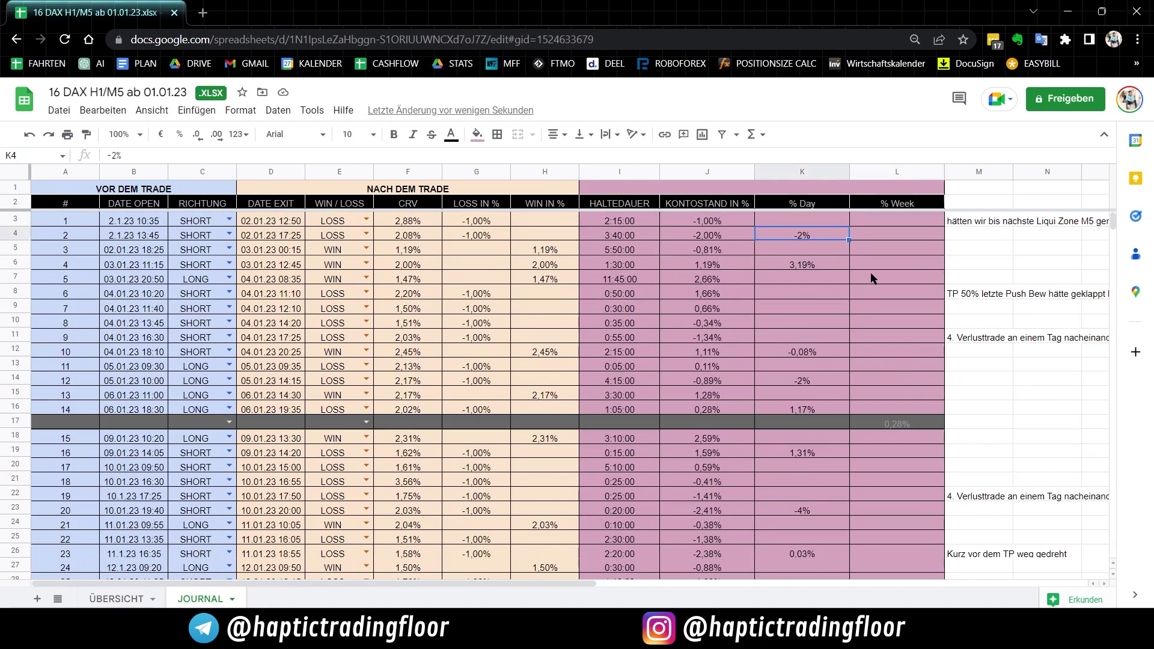
scroll(873, 278, "down", 20)
left_click(803, 291)
left_click(139, 603)
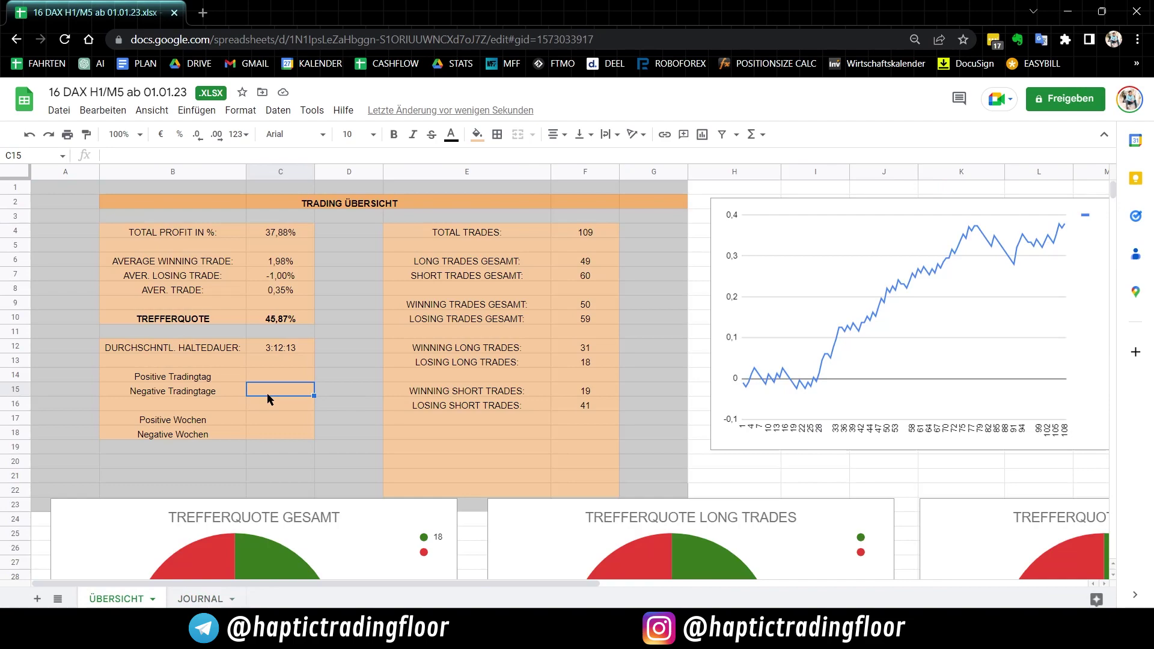
type("10")
key("Up")
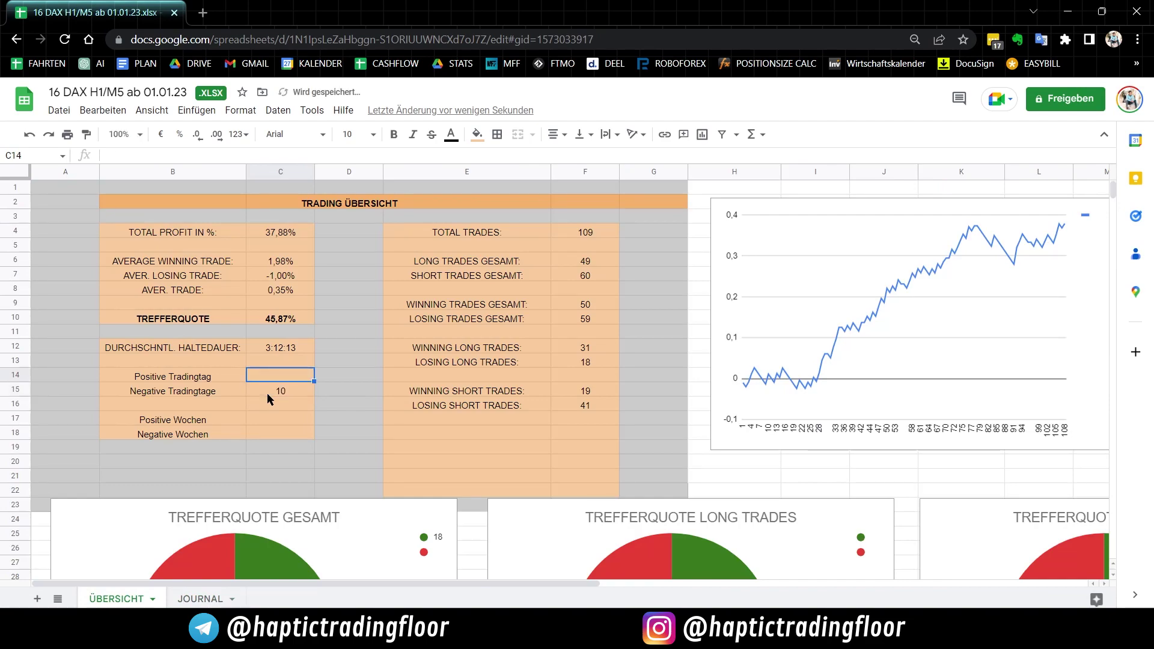
Count the positive values in the journal's % Day column and enter 30 for Positive Tradingtag (C14) in ÜBERSICHT
left_click(200, 599)
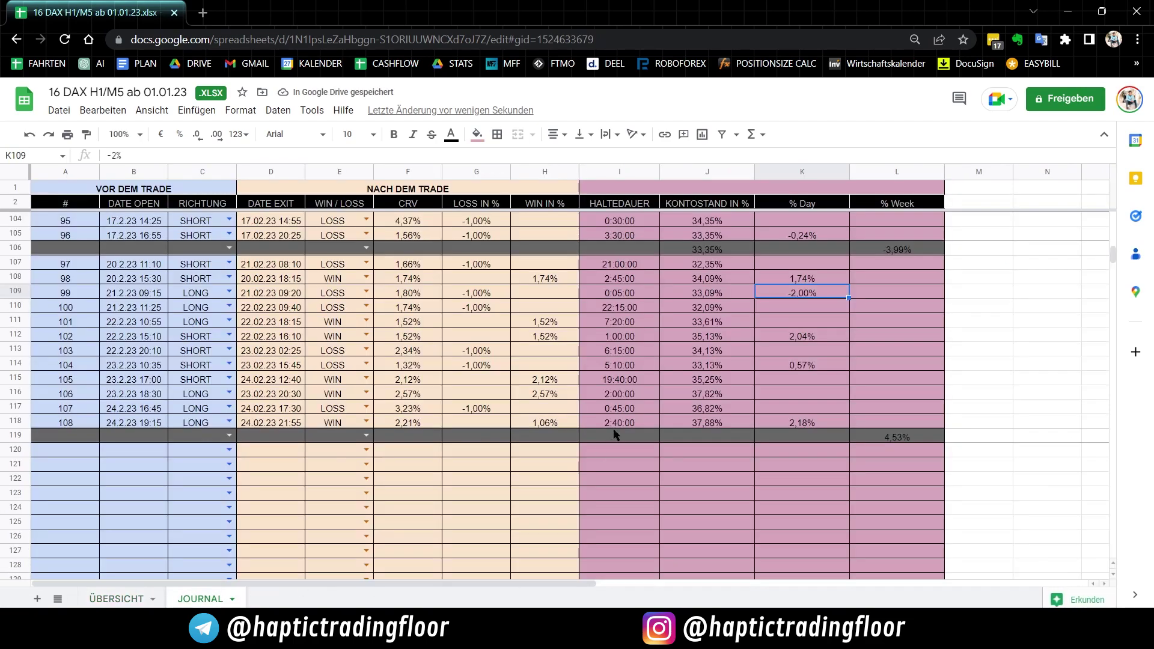
scroll(653, 409, "up", 10)
scroll(653, 409, "up", 20)
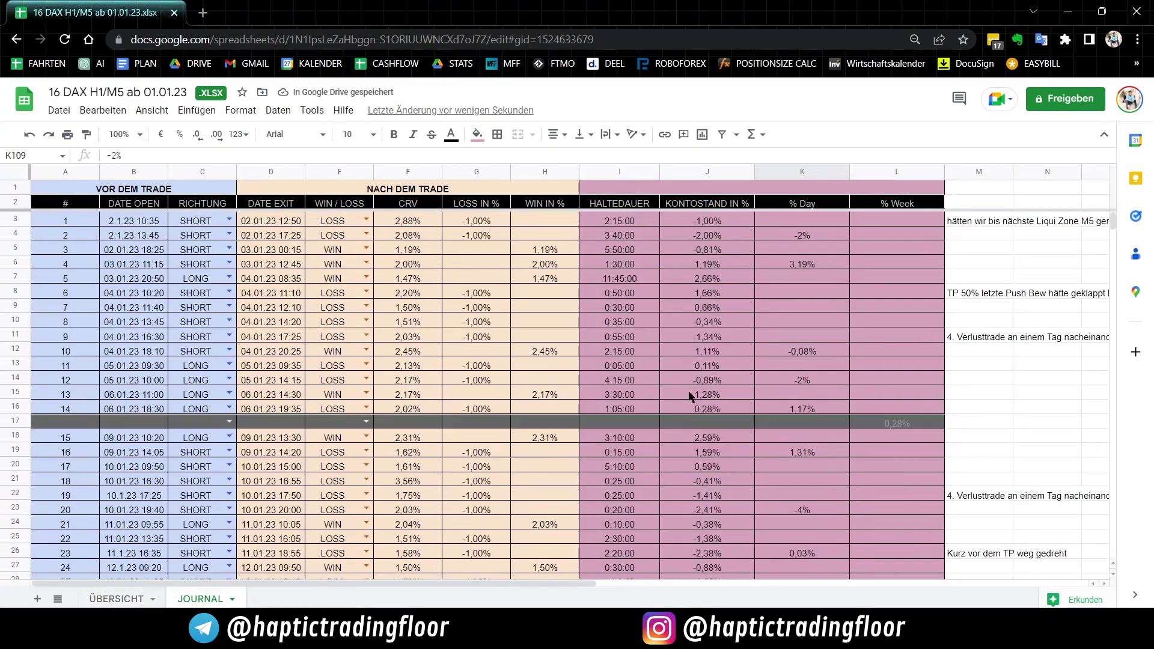
left_click(823, 262)
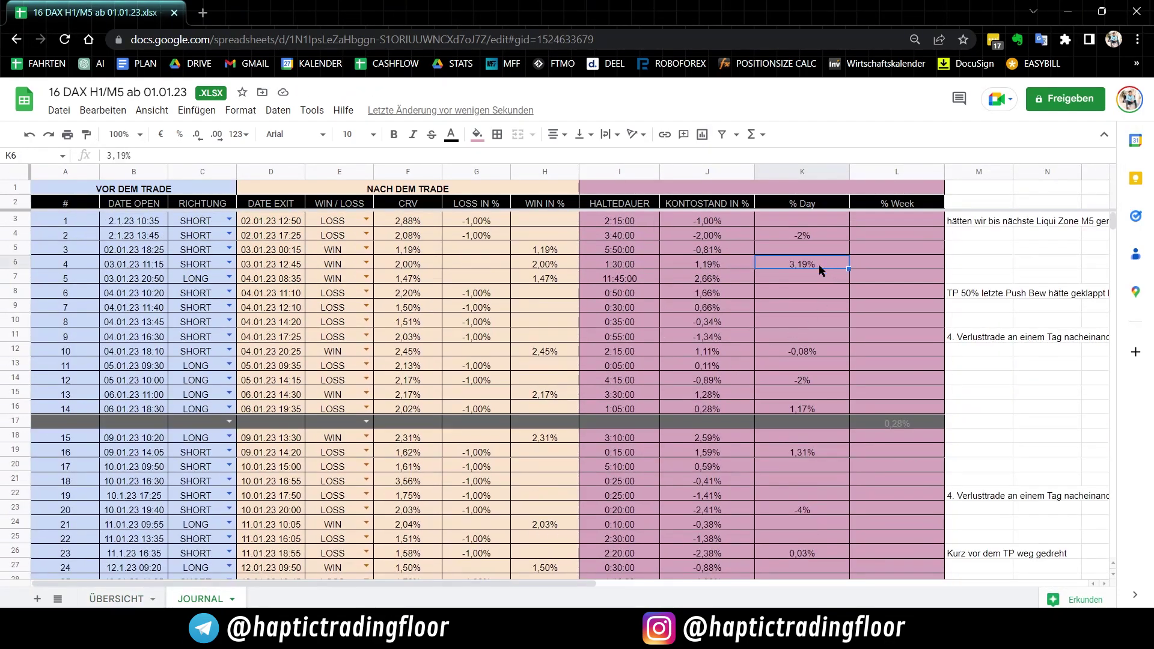
scroll(824, 279, "down", 20)
left_click(116, 598)
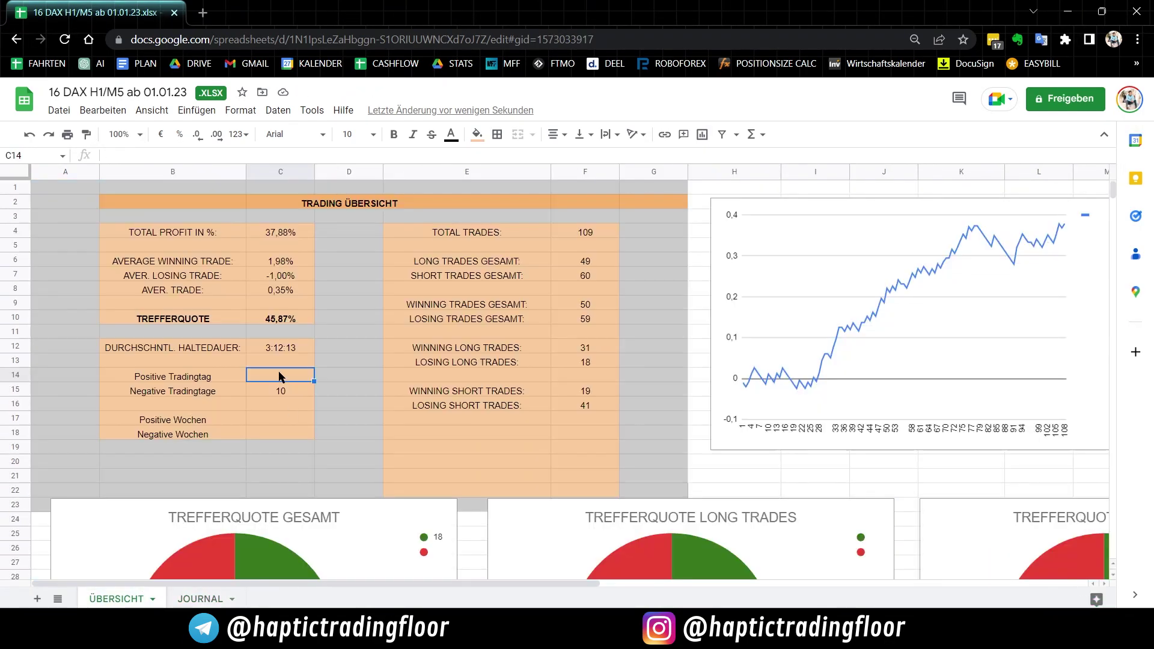
type("3")
key("Return")
key("Down")
key("Down")
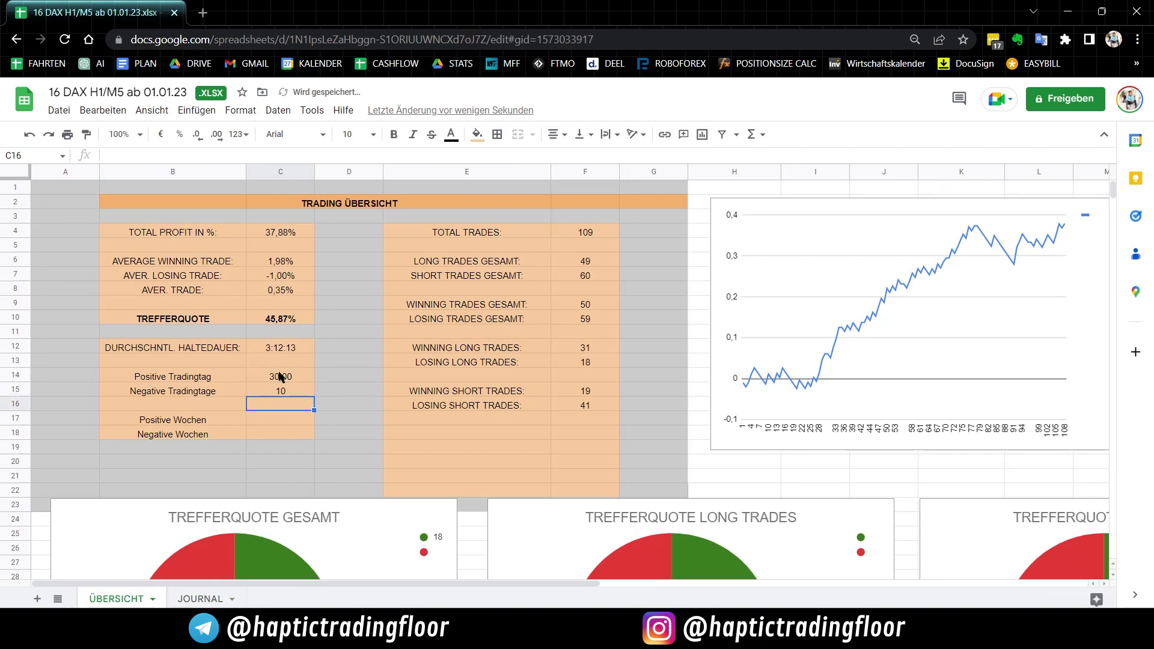
key("Up")
key("Up")
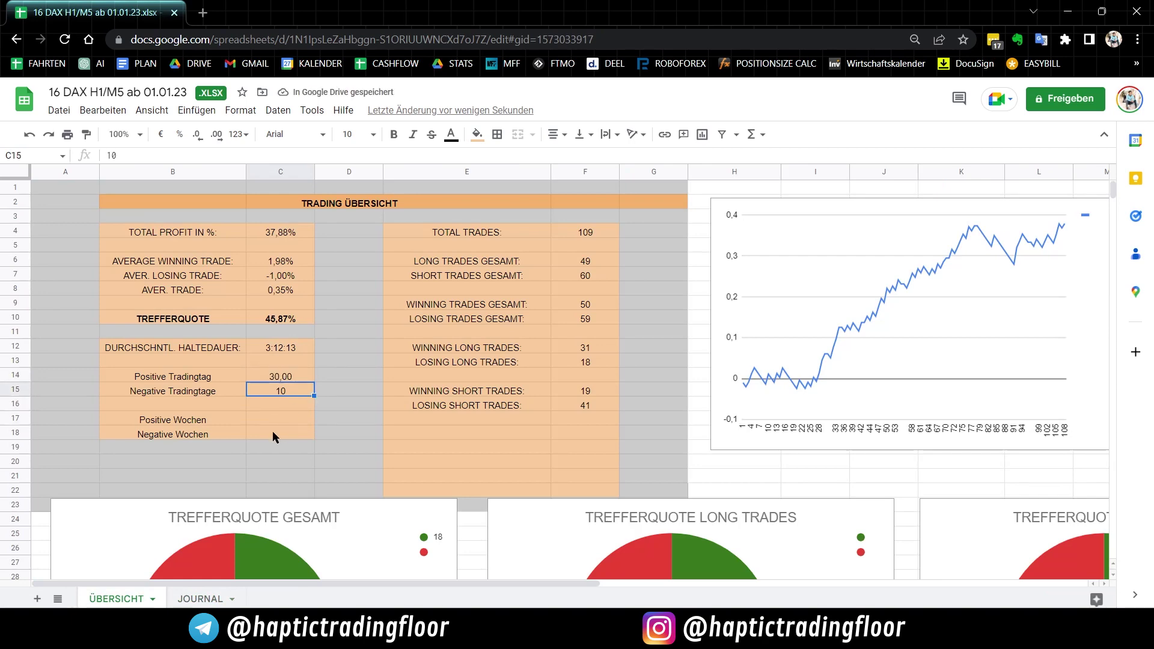
Go through every weekly total in the journal's % Week column, counting the positive and negative weeks
key("Down")
key("Down")
left_click(200, 599)
scroll(685, 397, "up", 20)
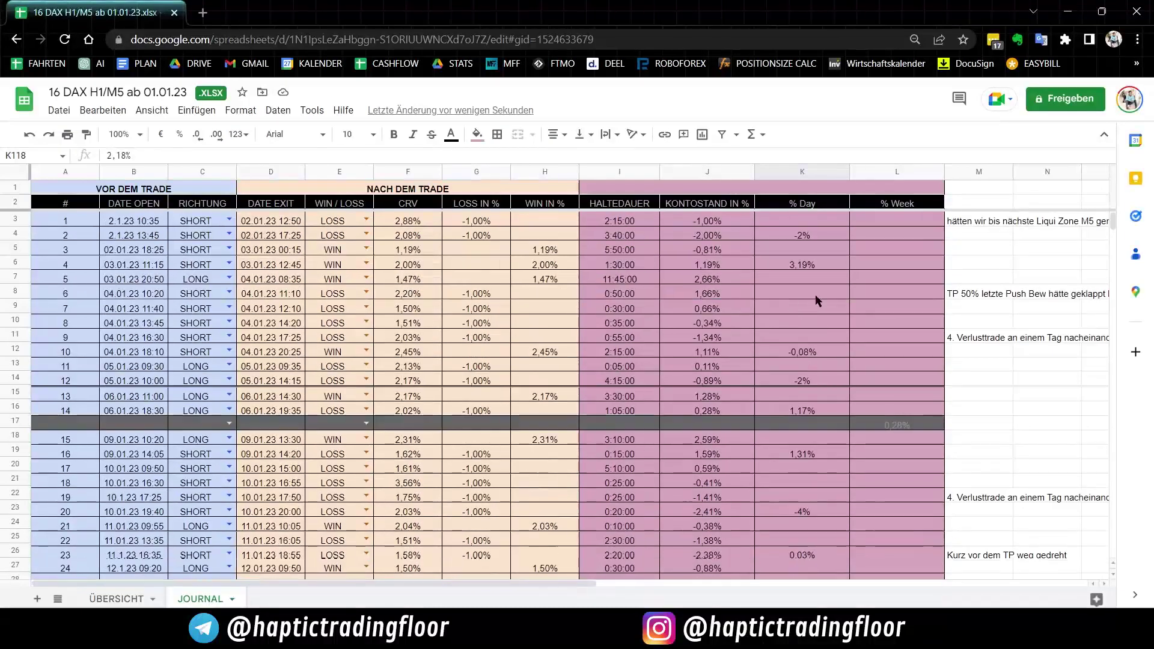
scroll(871, 330, "down", 2)
left_click(903, 343)
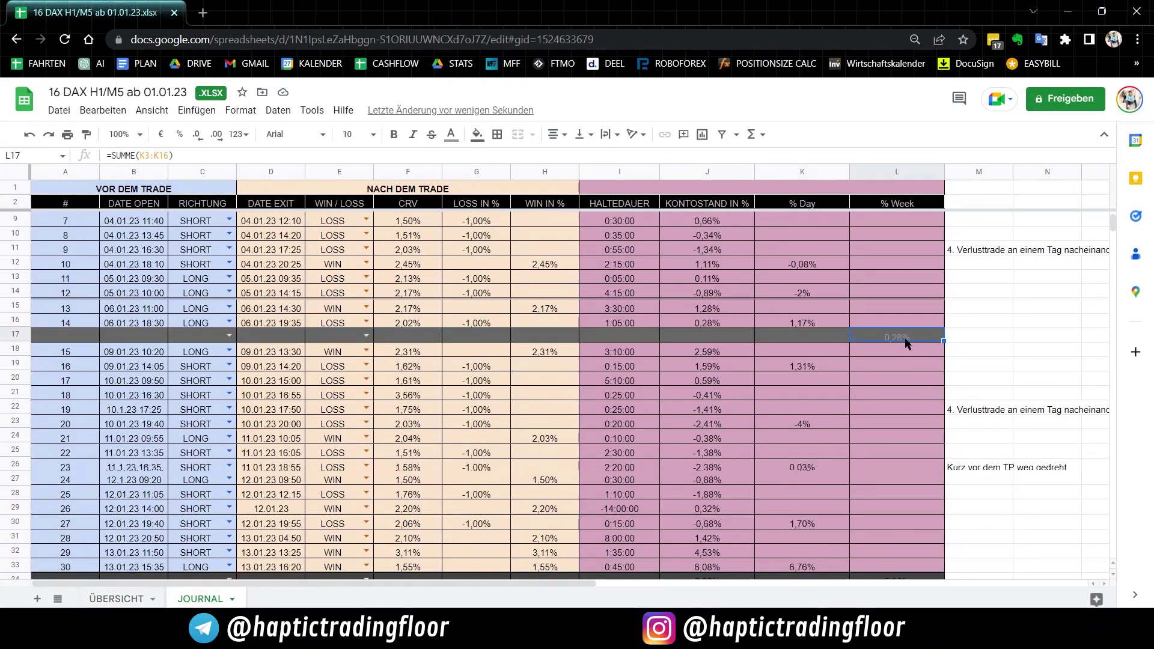
scroll(901, 331, "down", 5)
left_click(902, 320)
scroll(903, 360, "down", 3)
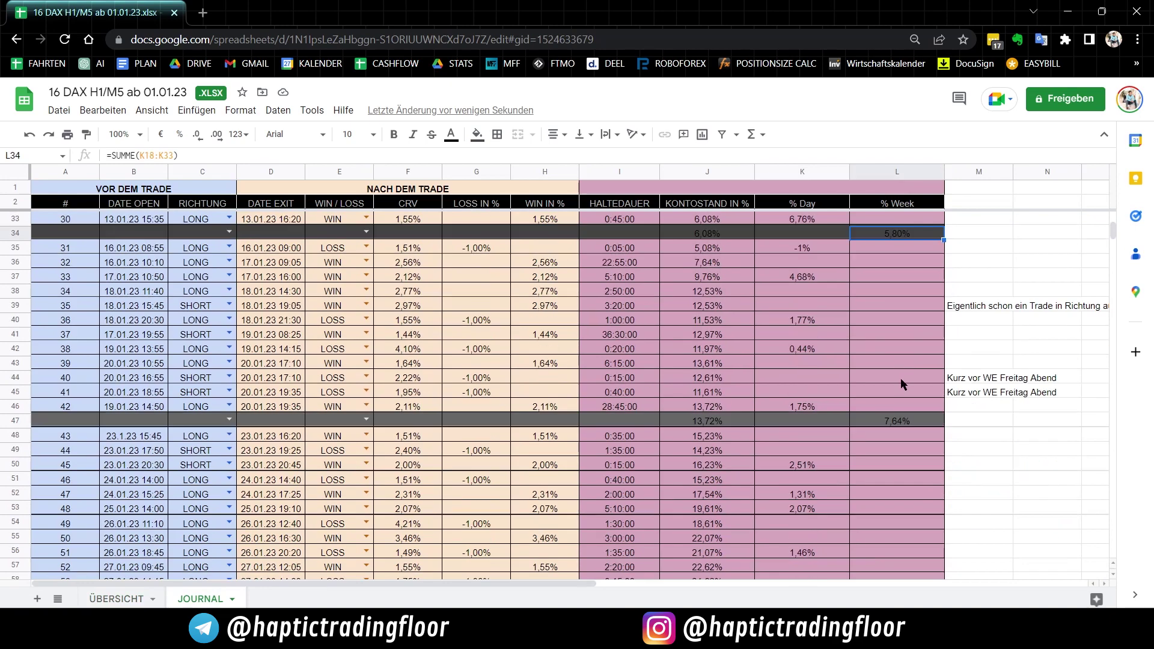
left_click(903, 424)
scroll(904, 426, "down", 4)
left_click(907, 455)
scroll(909, 447, "down", 4)
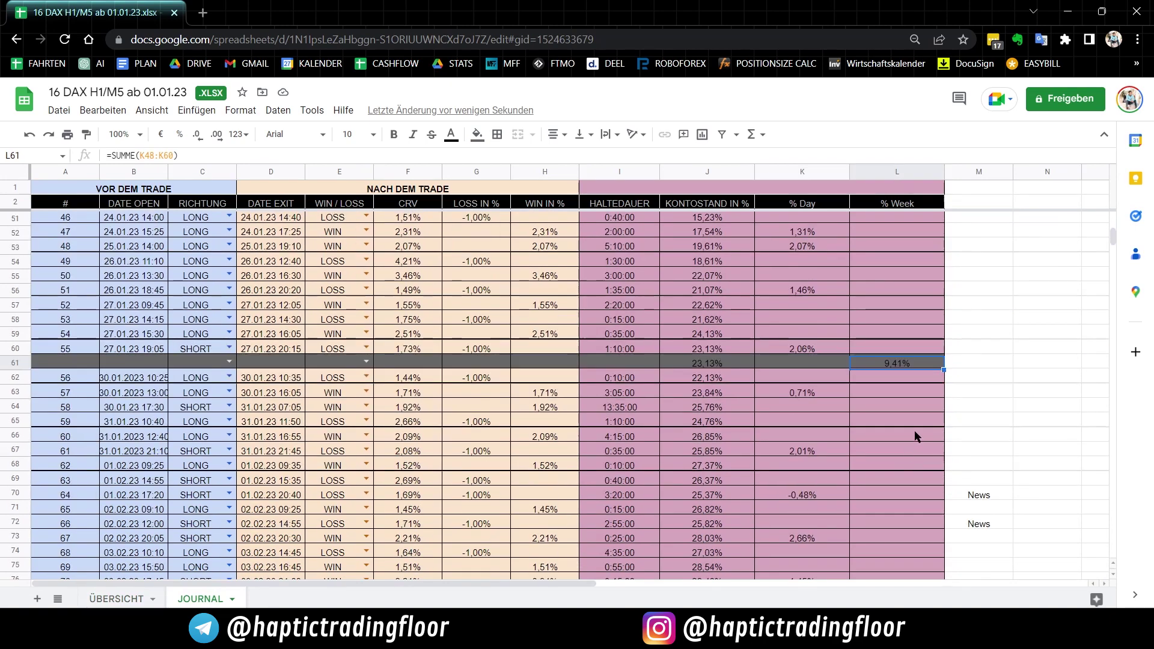
scroll(915, 428, "down", 4)
left_click(893, 320)
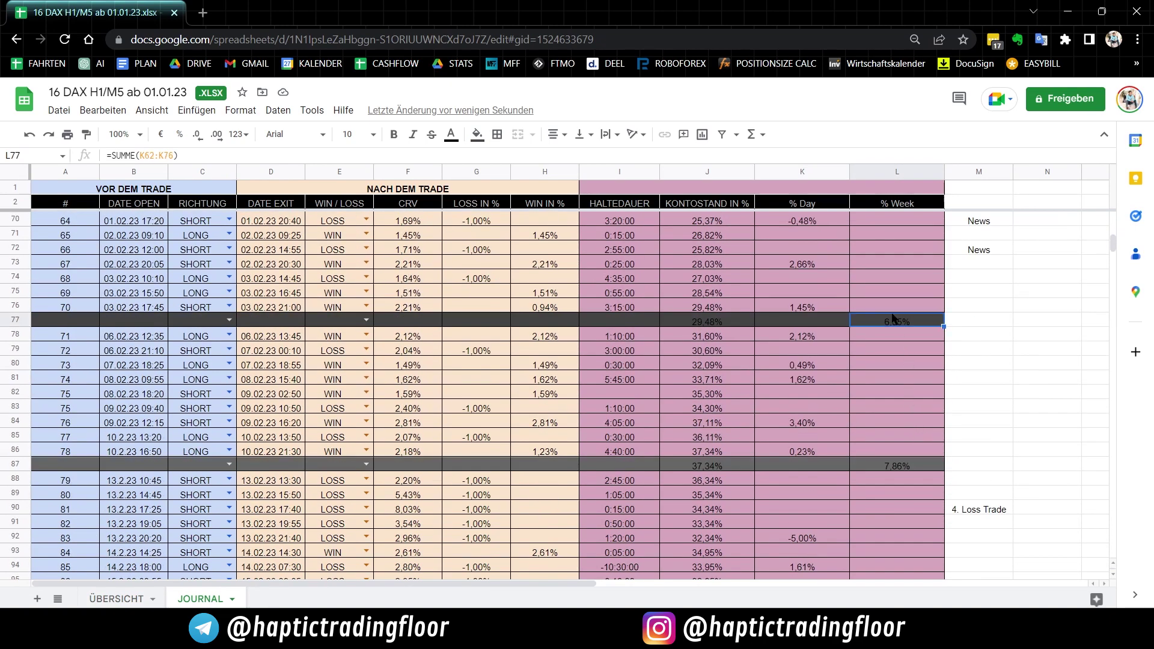
scroll(897, 429, "down", 1)
left_click(896, 426)
scroll(896, 427, "down", 6)
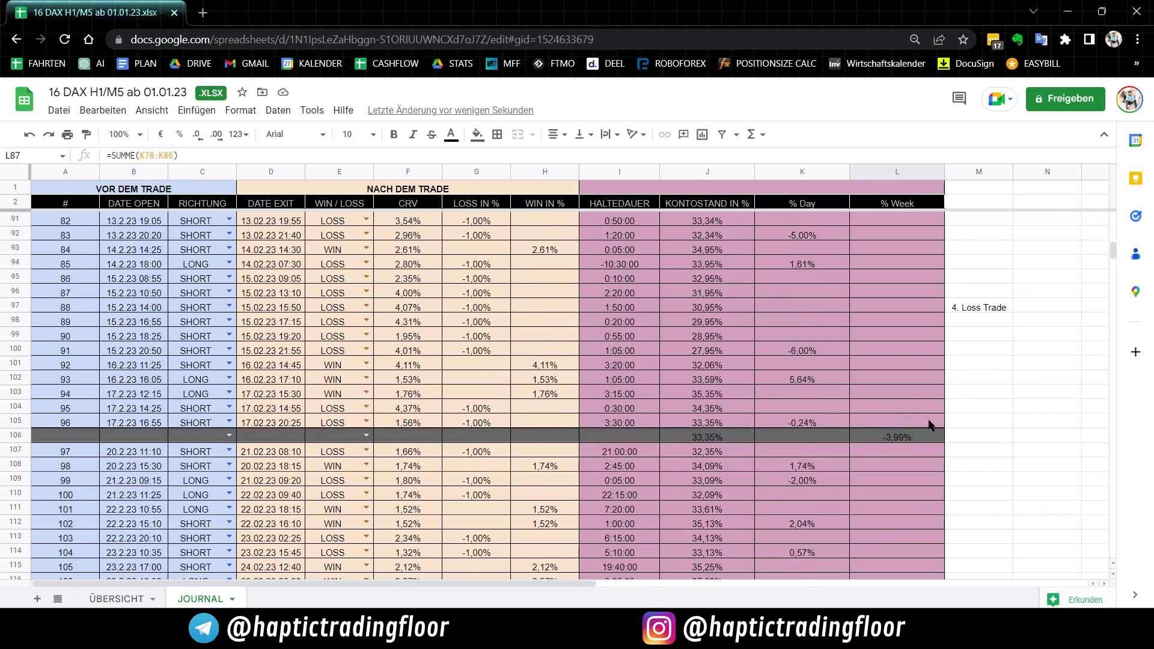
scroll(905, 414, "down", 5)
left_click(902, 367)
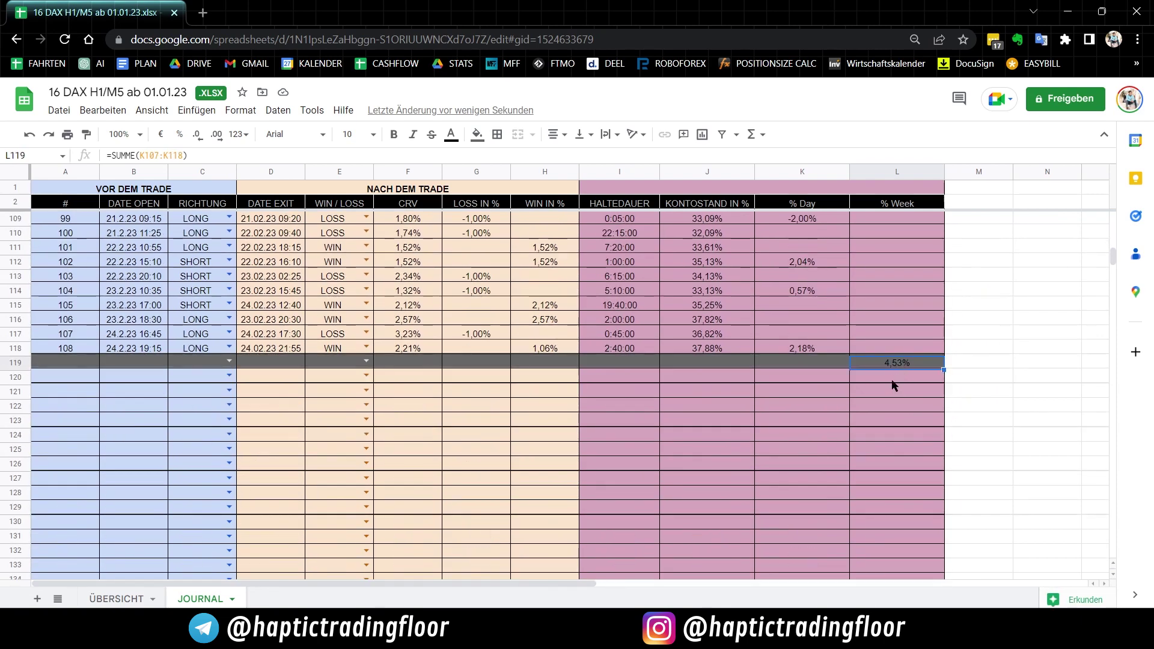
Enter 7 for Positive Wochen (C17) and 1 for Negative Wochen (C18) in ÜBERSICHT
left_click(116, 599)
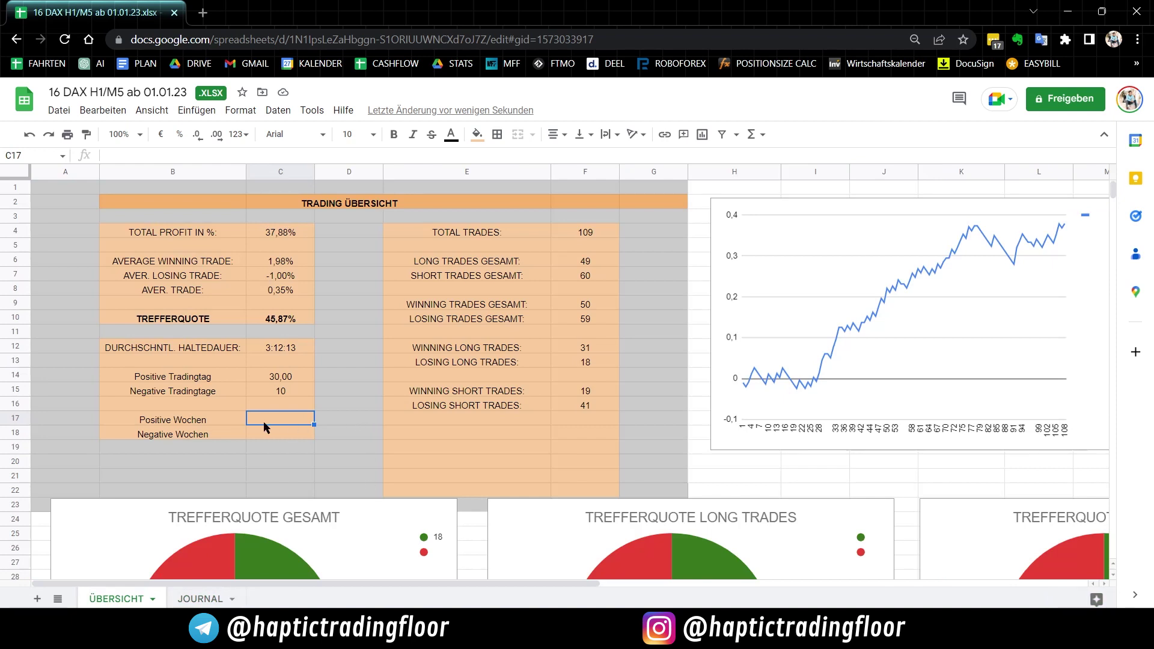
type("7")
key("Return")
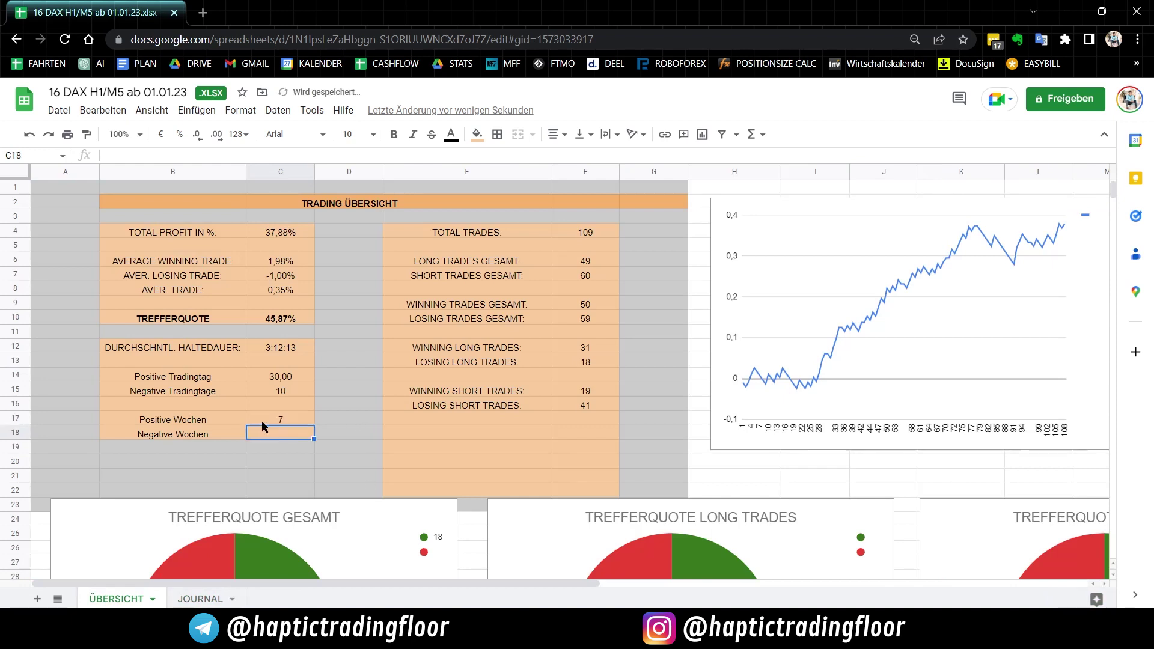
type("1")
key("Return")
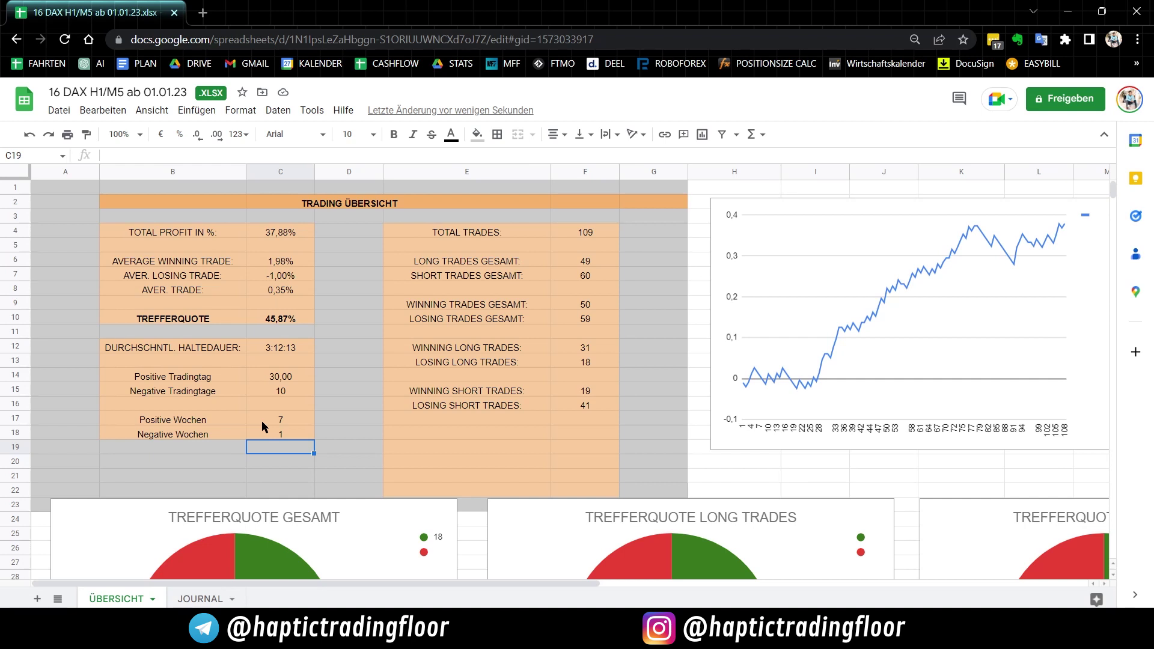
Compare the positive and negative counts of trading days and weeks in B14:C18 of the overview
left_click_drag(160, 433, 247, 391)
left_click(146, 378)
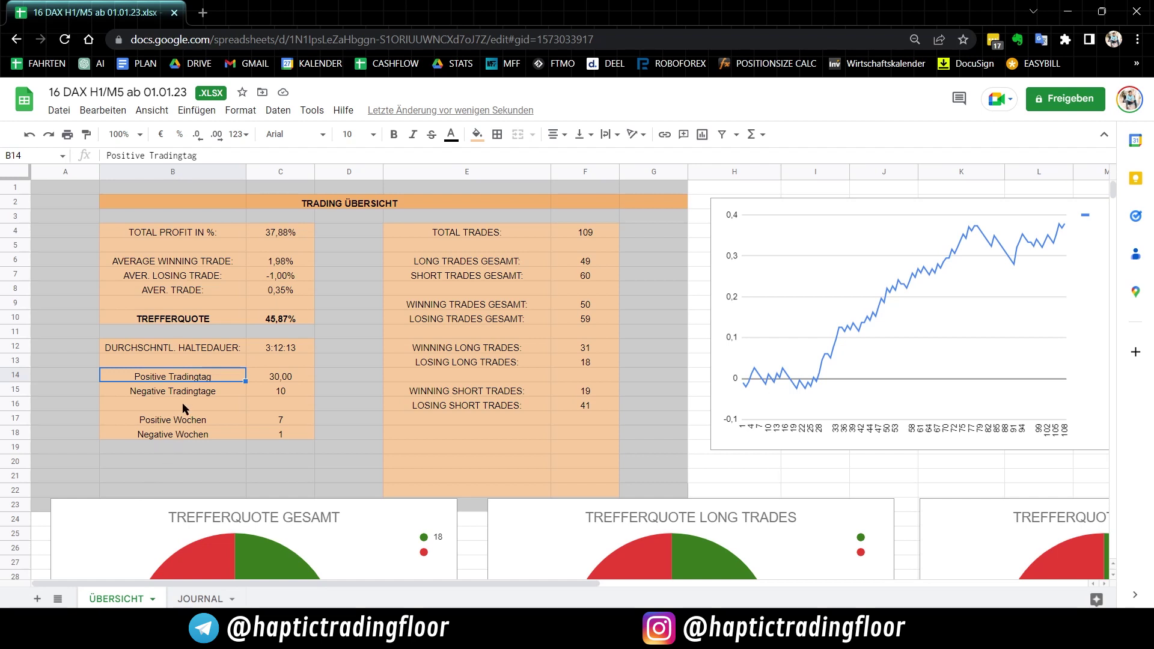
left_click(176, 421)
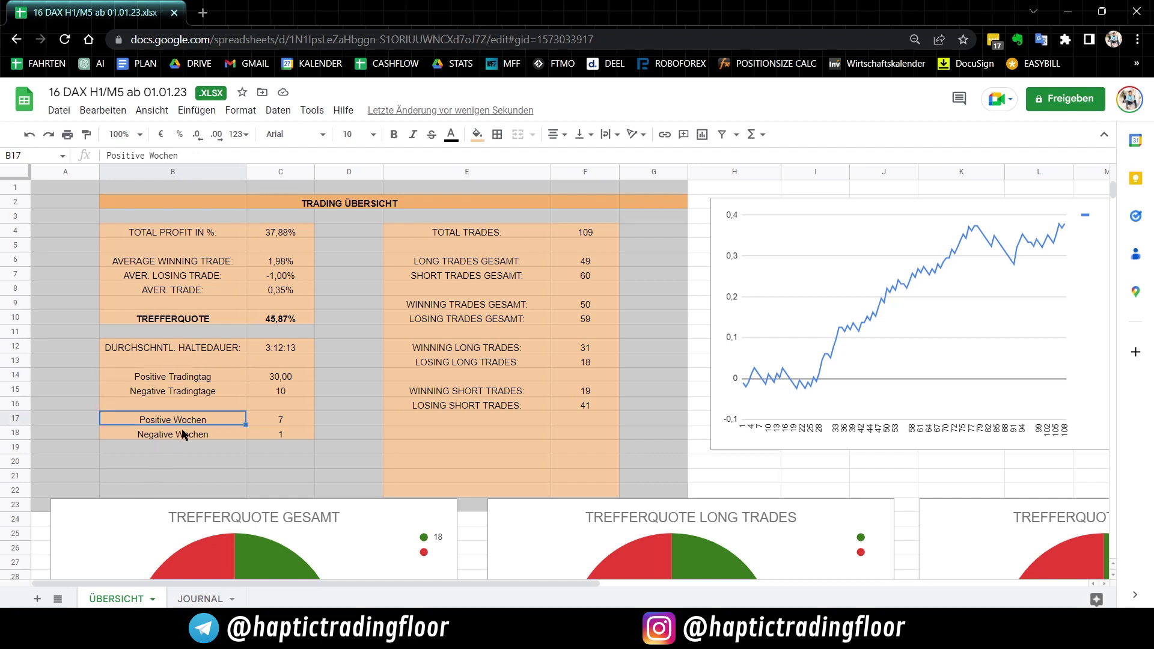
left_click_drag(258, 420, 223, 422)
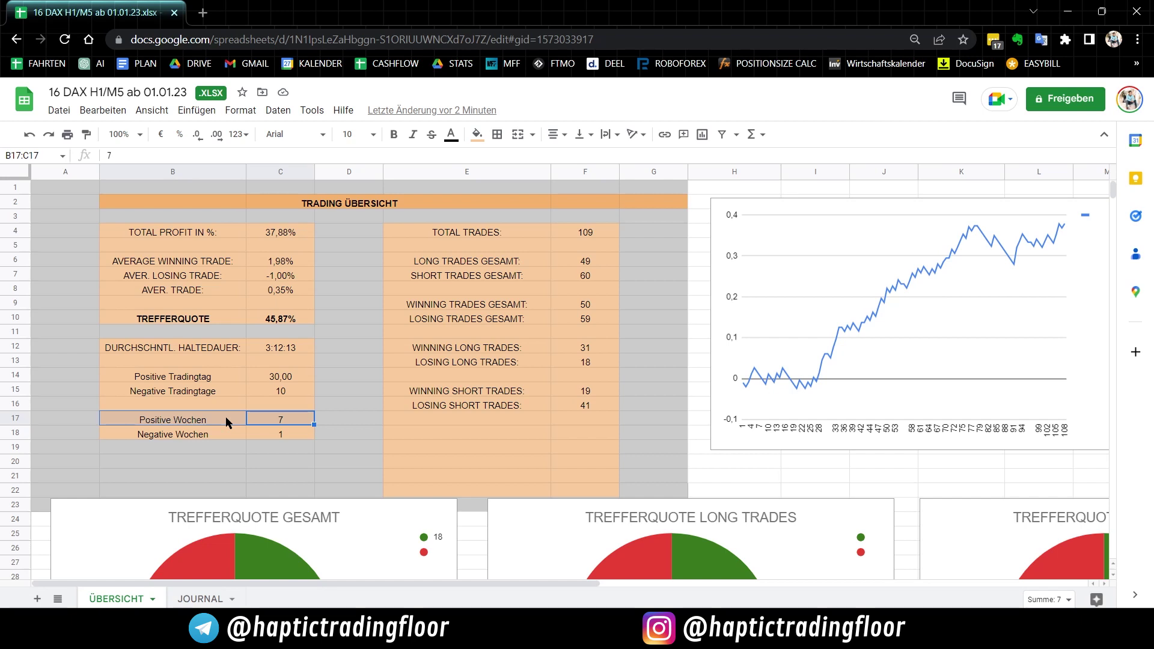
left_click(200, 389)
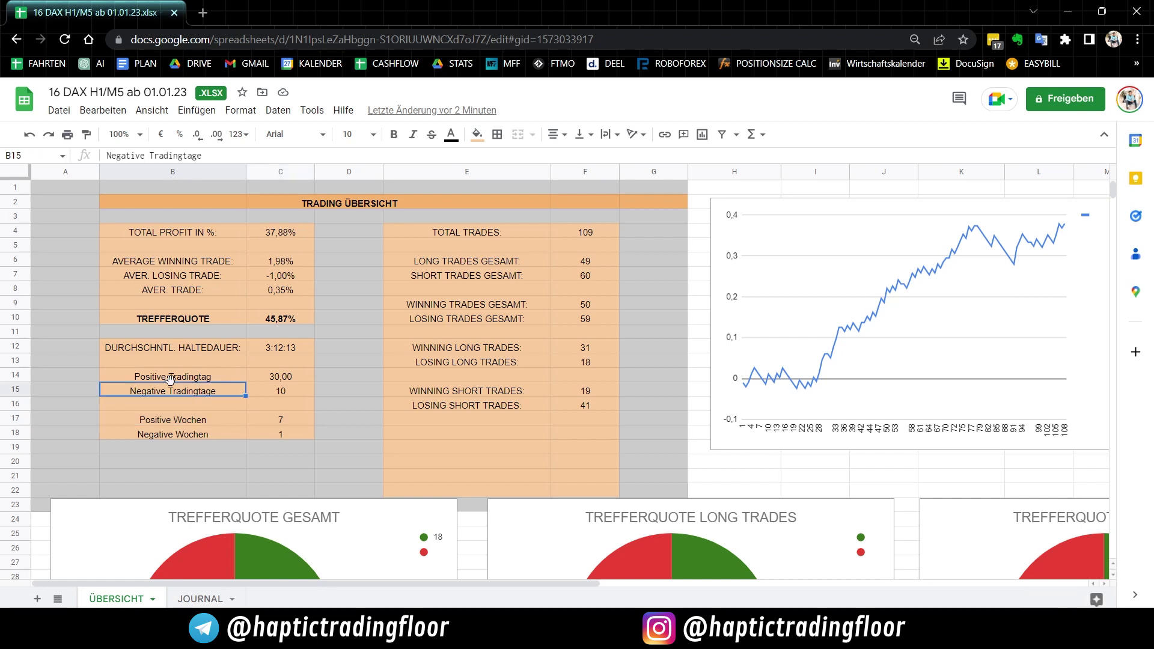
left_click_drag(243, 390, 208, 377)
left_click(268, 388)
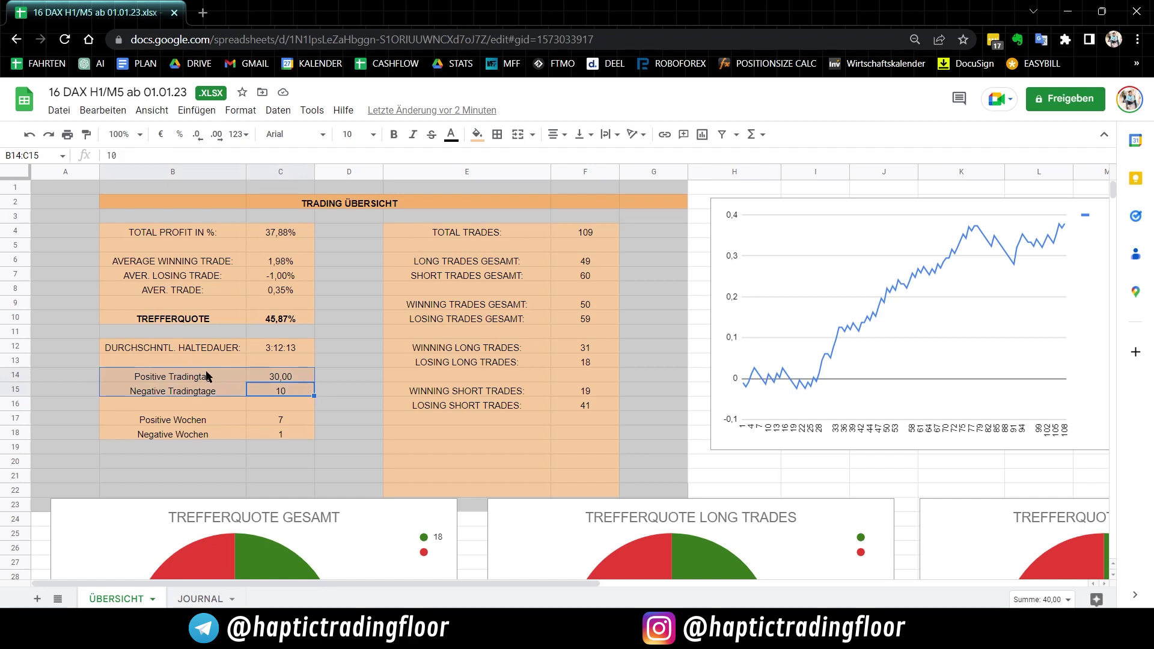
left_click_drag(186, 421, 257, 418)
left_click(261, 436)
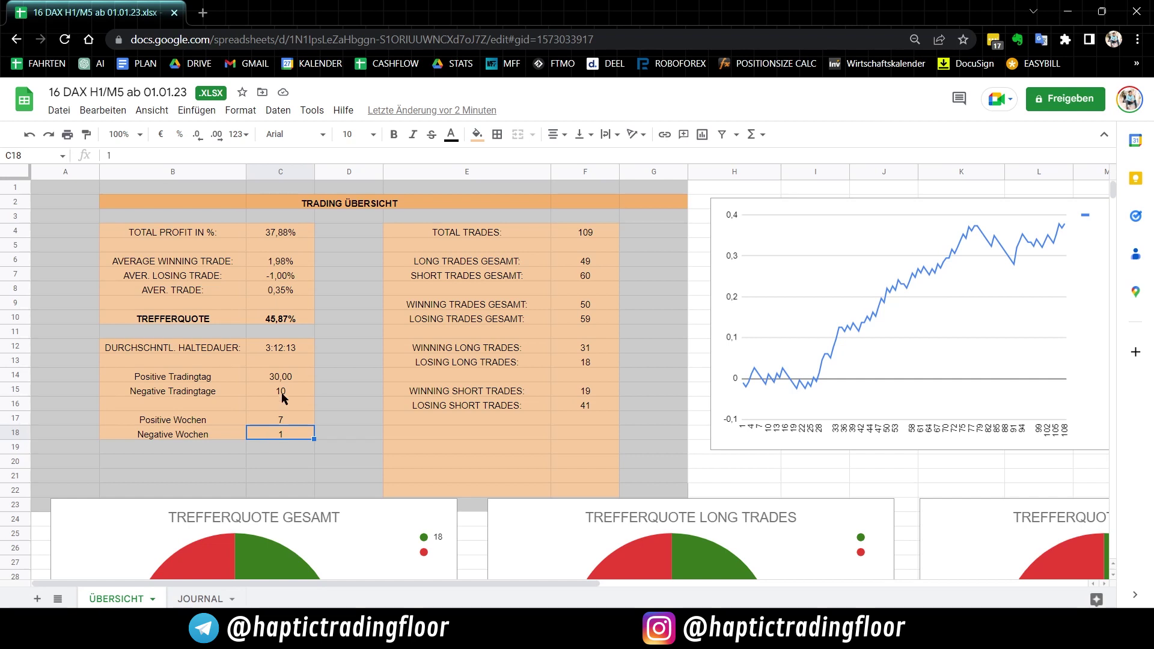
left_click_drag(281, 391, 168, 383)
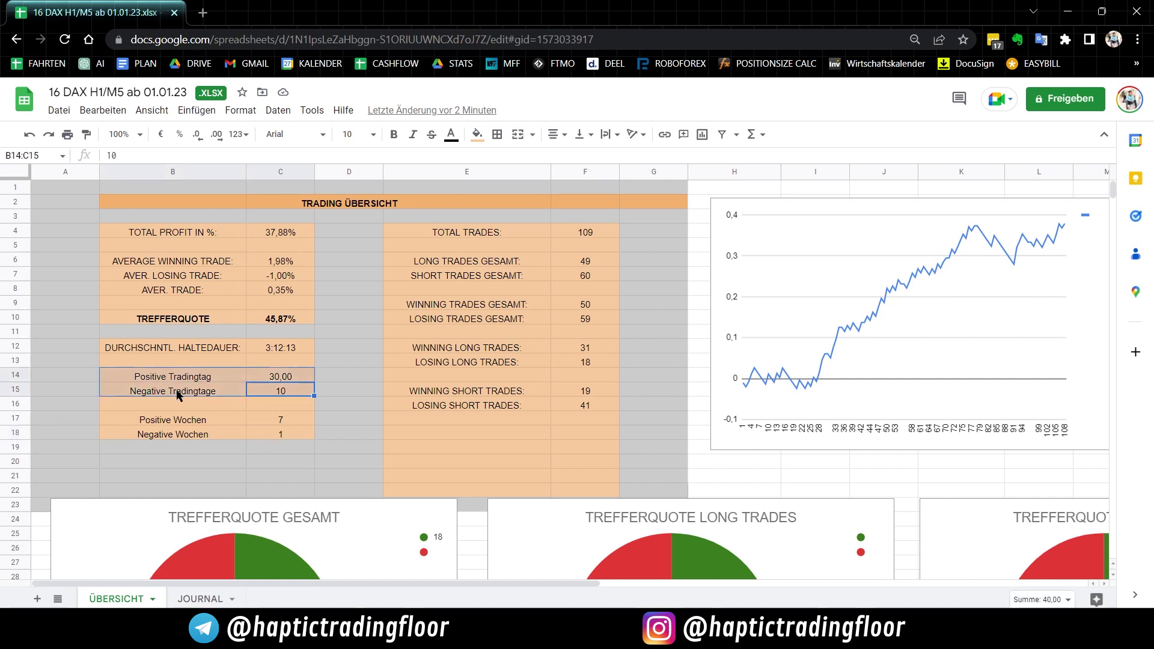
left_click(276, 393)
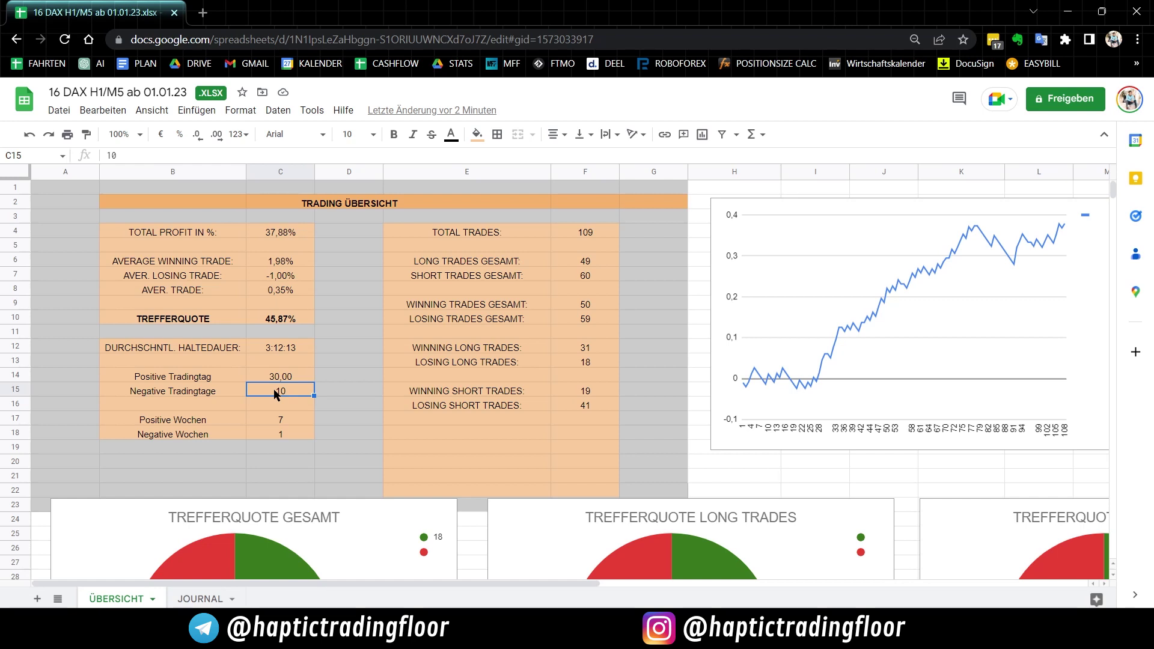
Glance back over the February trades and their daily and weekly results in JOURNAL, and return to ÜBERSICHT
left_click(200, 599)
scroll(517, 492, "up", 2)
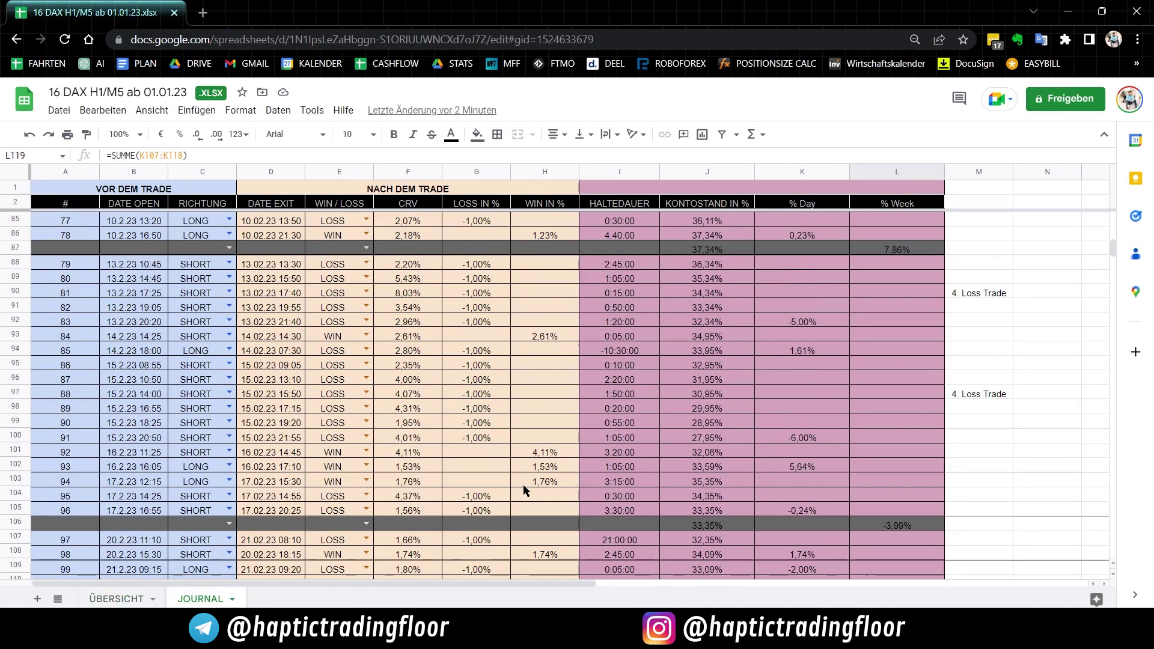
scroll(524, 490, "up", 4)
left_click(129, 598)
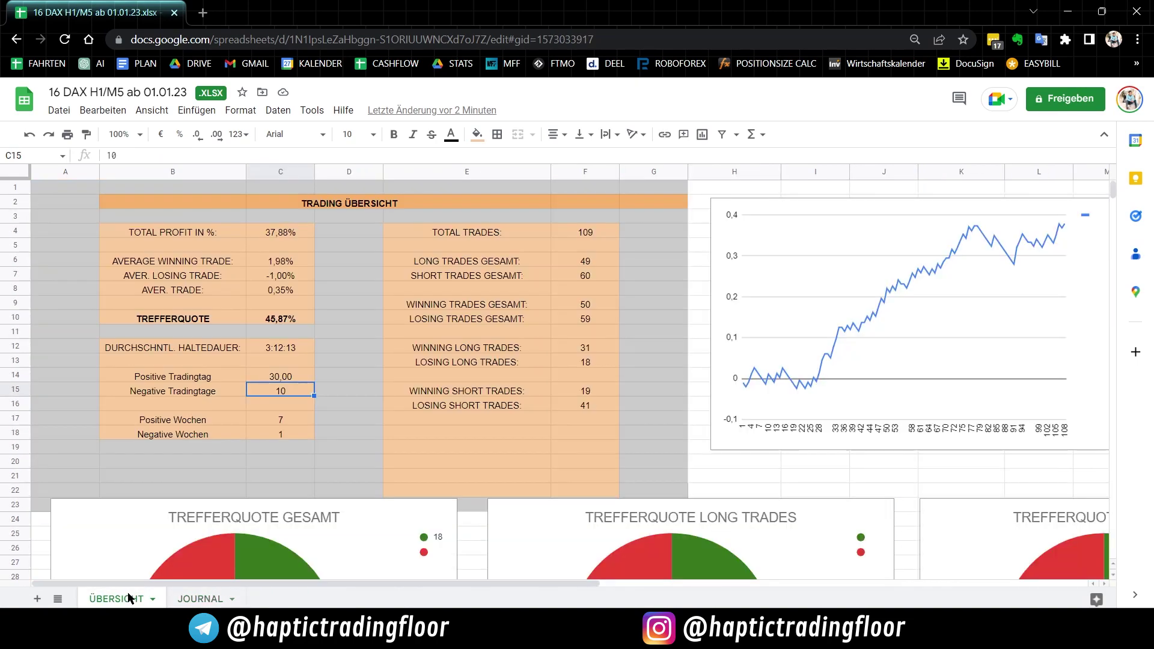